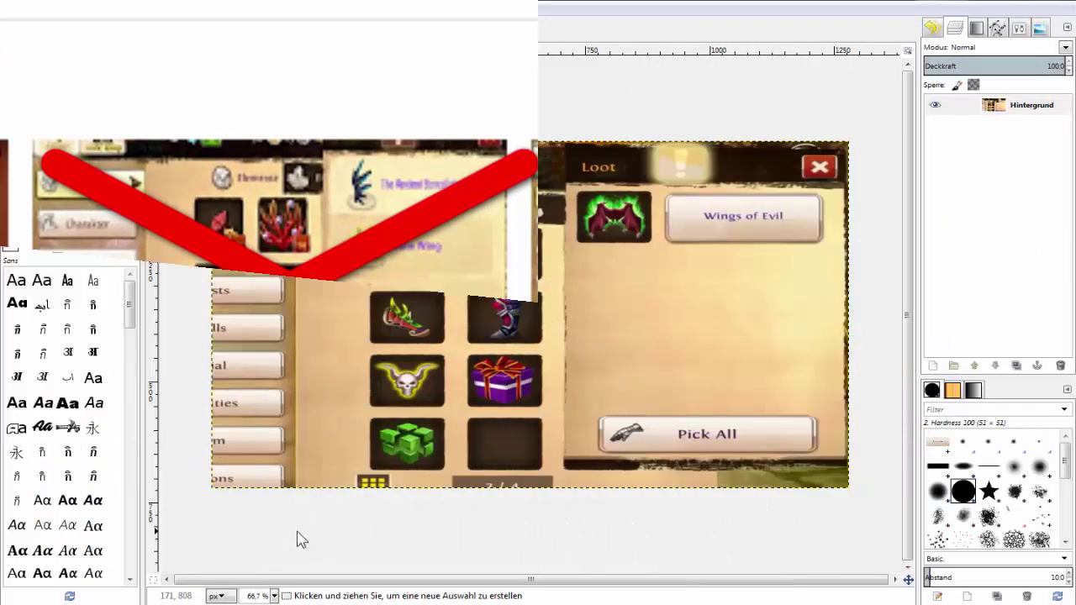
- At 200% zoom, cut the Wings of Evil row and paste it back as its own layer
left_click(274, 596)
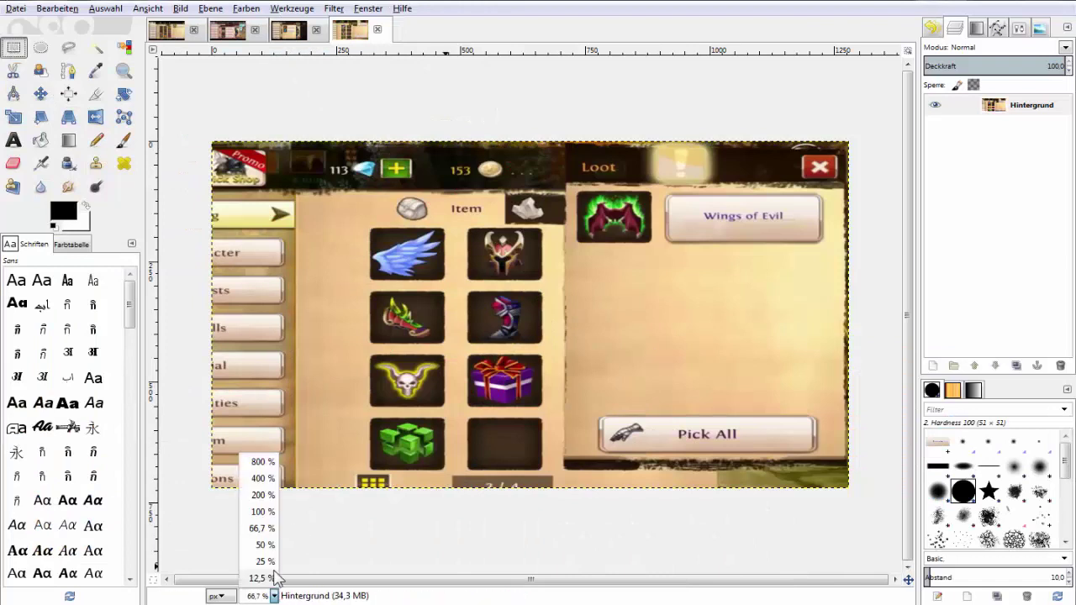
left_click(263, 495)
left_click_drag(517, 579, 681, 579)
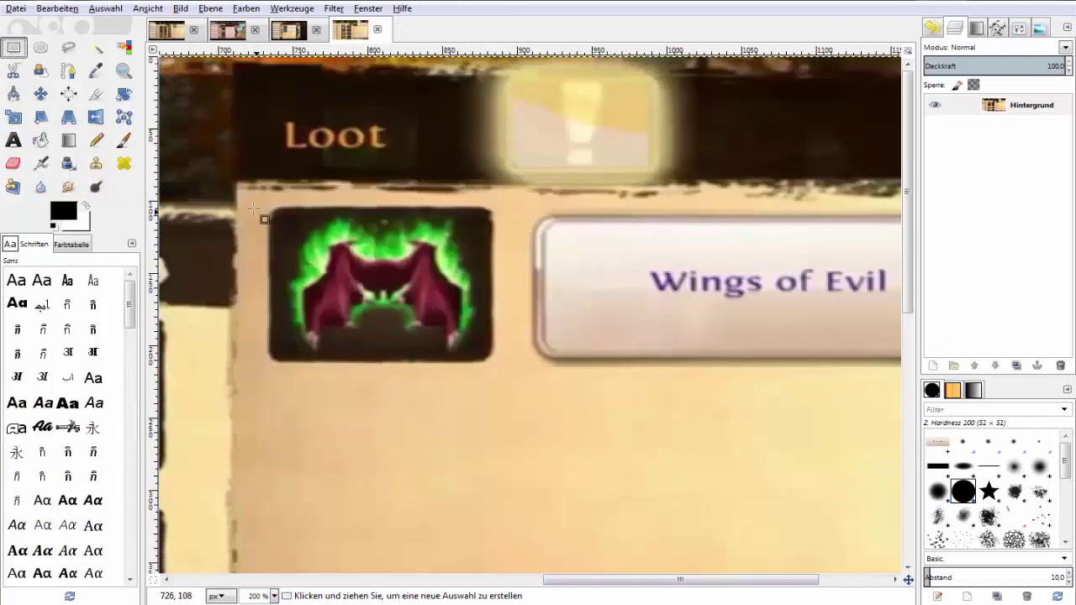
left_click_drag(278, 269, 835, 375)
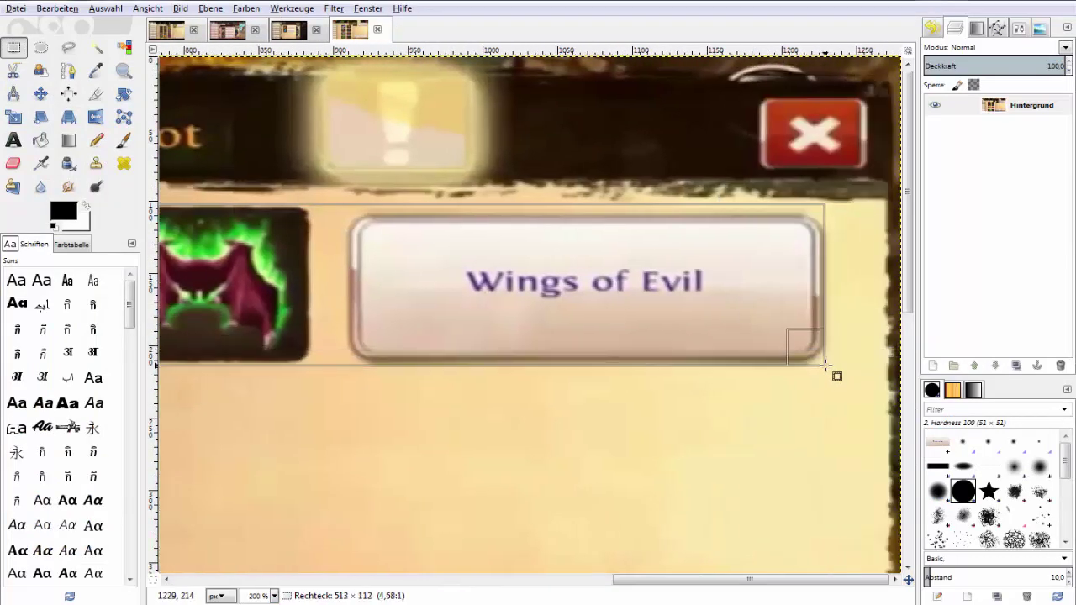
key("ctrl+x")
left_click_drag(677, 579, 586, 580)
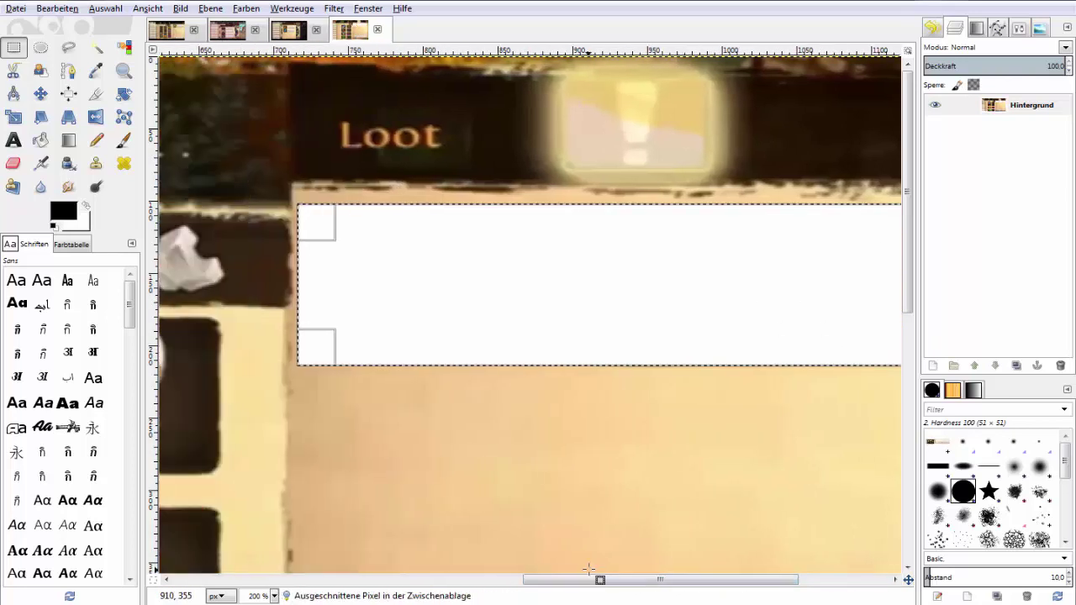
key("ctrl+v")
left_click(932, 365)
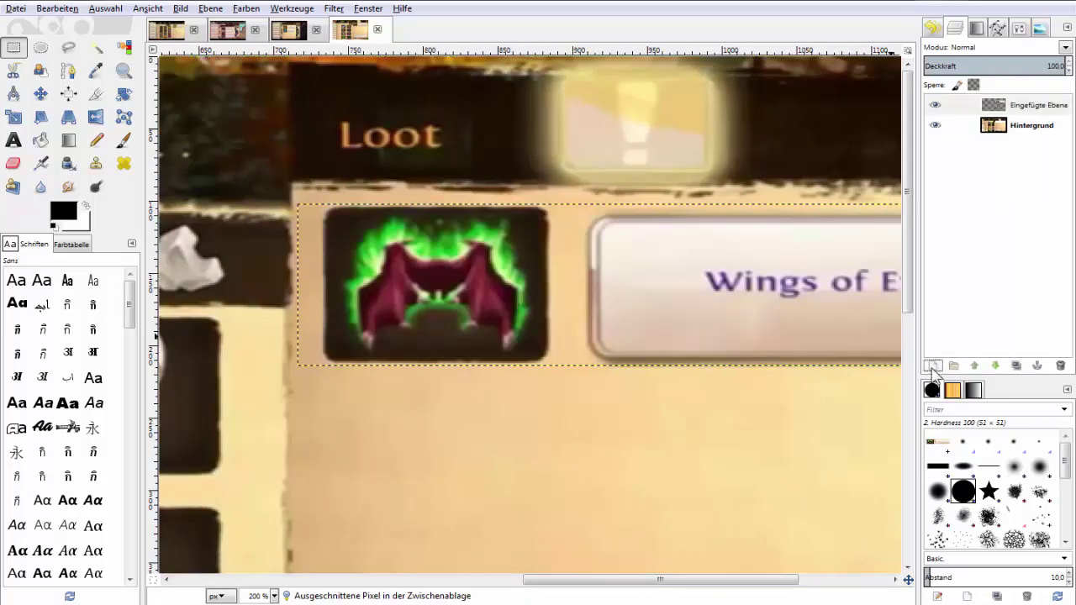
- Paste Wings of Evil copies into the second and third slots, each as a new layer
scroll(560, 399, "down", 3)
key("ctrl+v")
left_click(41, 94)
left_click_drag(690, 211, 702, 386)
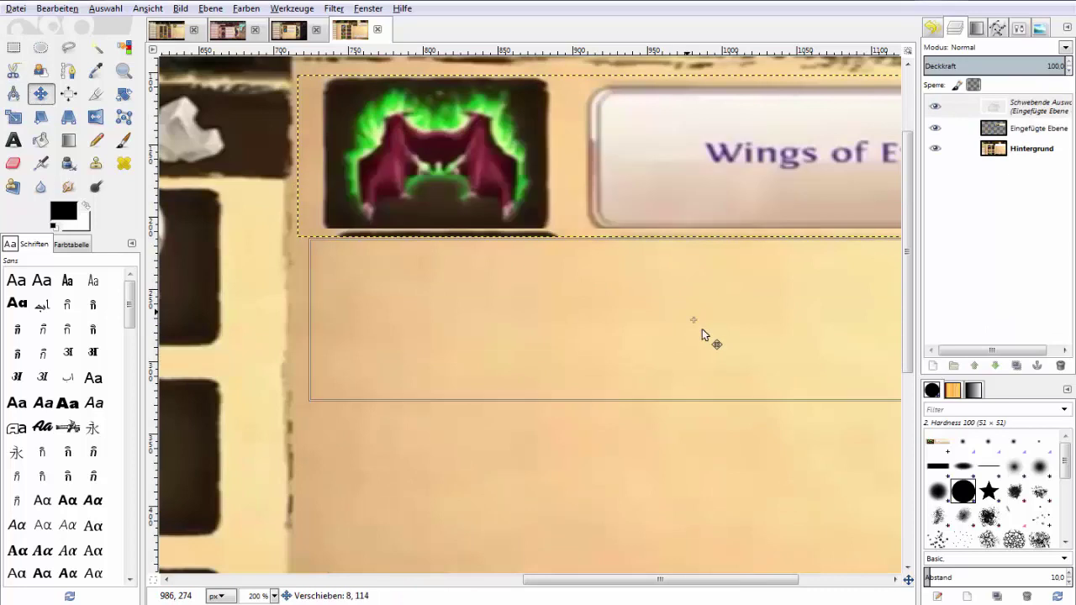
left_click(932, 365)
scroll(523, 303, "down", 5)
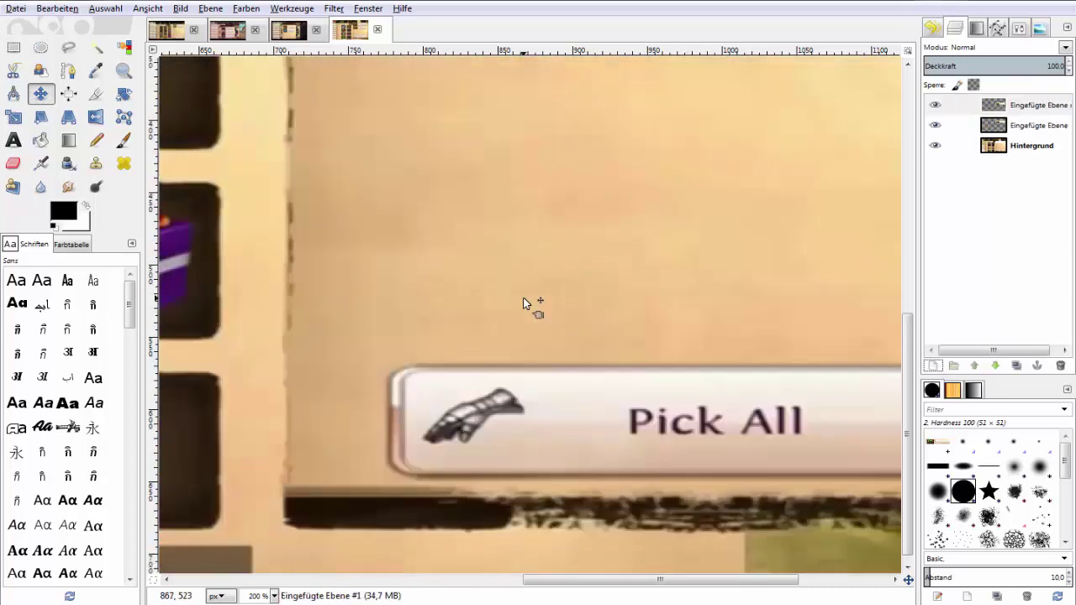
scroll(523, 296, "up", 5)
key("ctrl+v")
left_click_drag(523, 296, 533, 470)
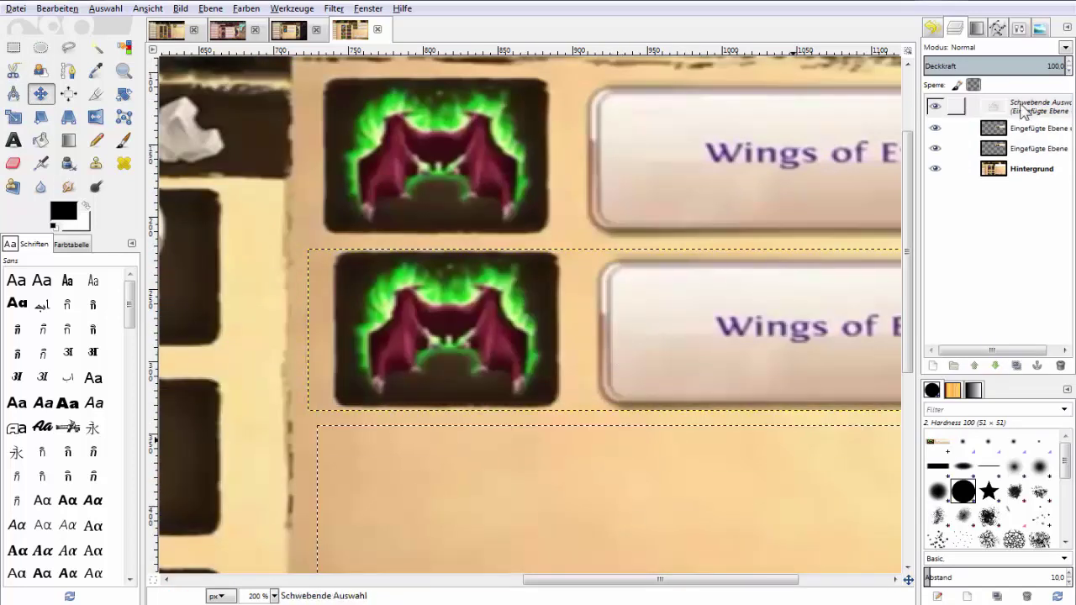
left_click(932, 365)
- Zoom out, add a fourth copy as its own layer, and nudge rows two to four into alignment
left_click(273, 596)
left_click(257, 528)
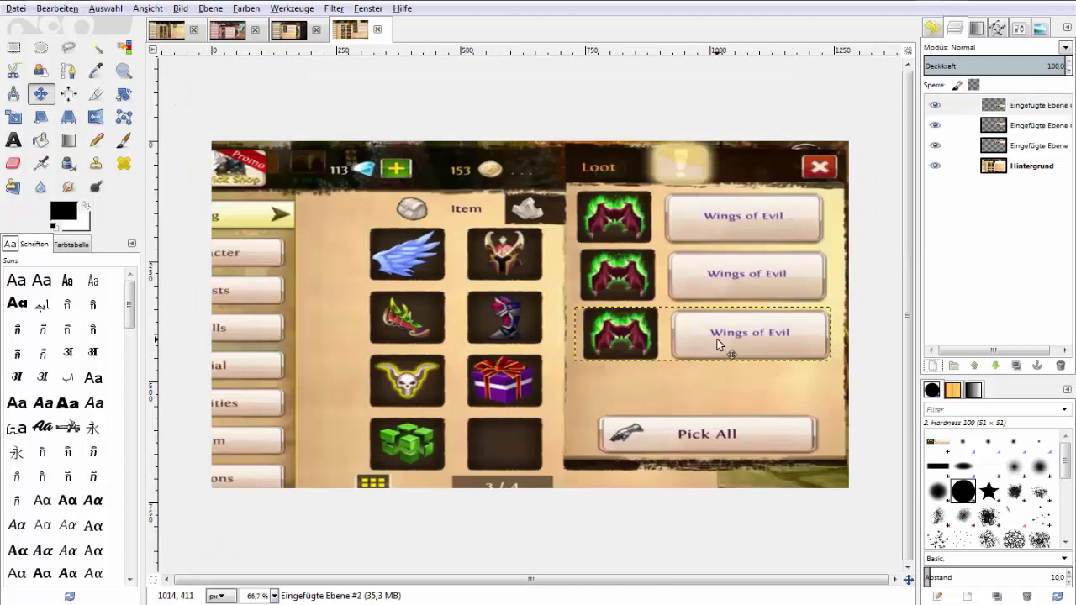
key("ctrl+v")
left_click_drag(717, 343, 718, 393)
left_click(932, 365)
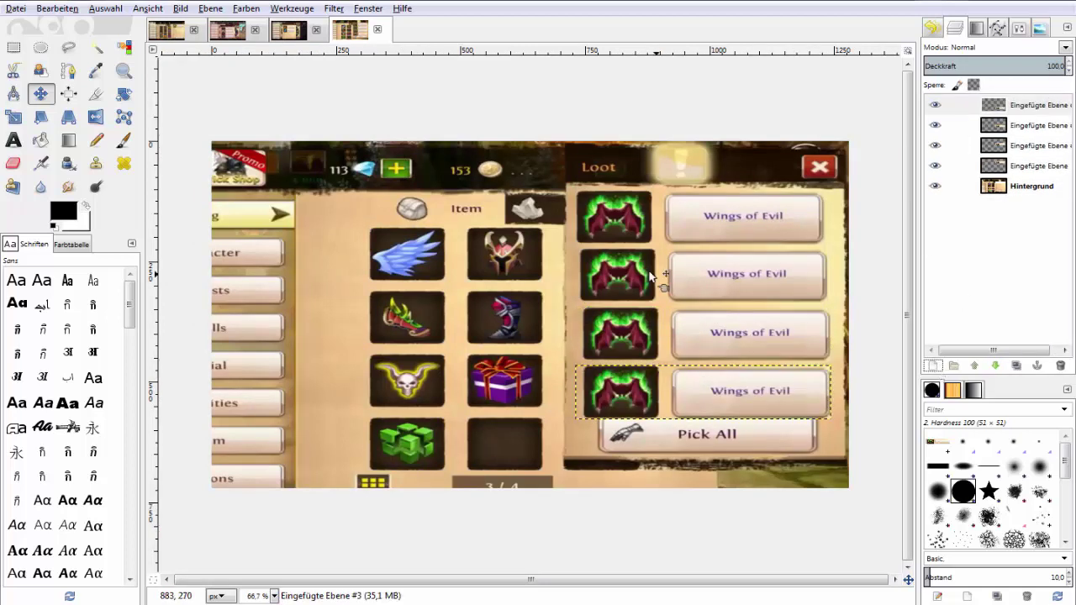
left_click_drag(711, 279, 701, 271)
left_click_drag(741, 344, 727, 332)
left_click_drag(743, 391, 736, 386)
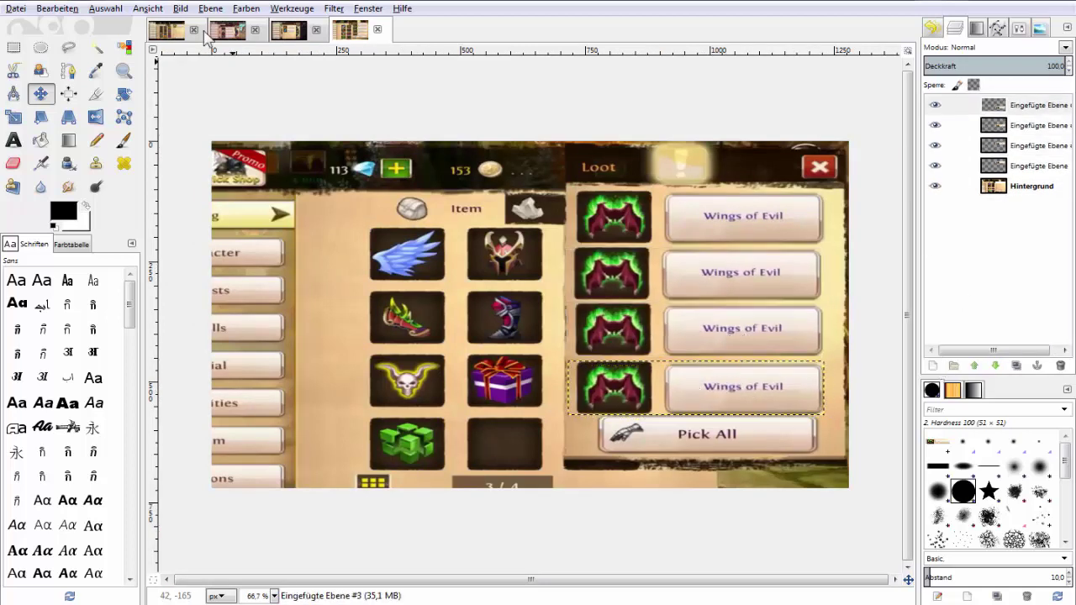
left_click(148, 8)
mouse_move(211, 256)
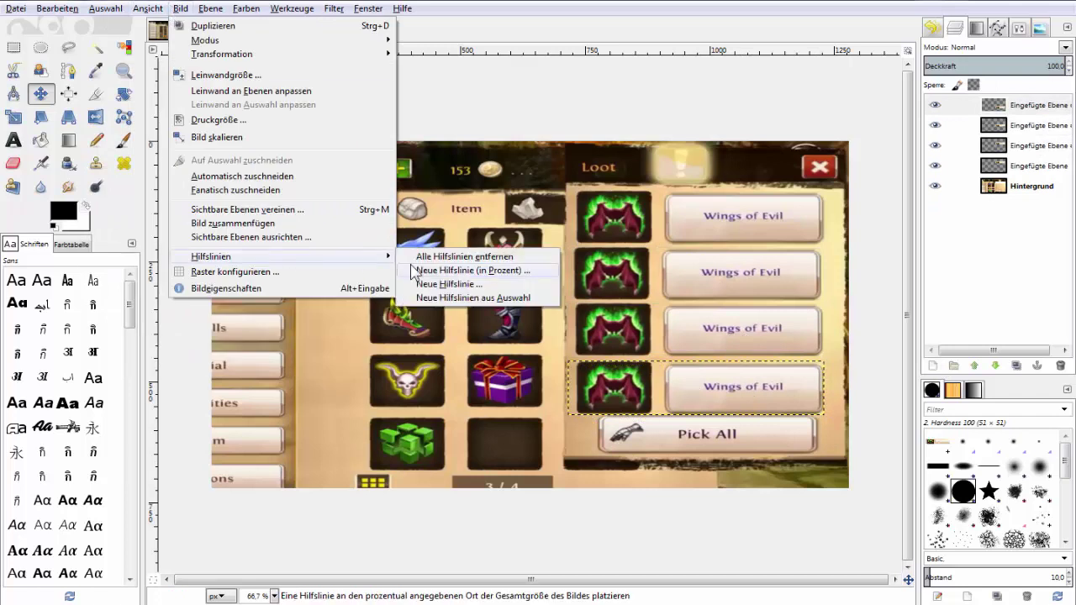
- Add a vertical guide at the wing icons' left edge and zoom in to 200%
left_click(493, 283)
left_click(577, 380)
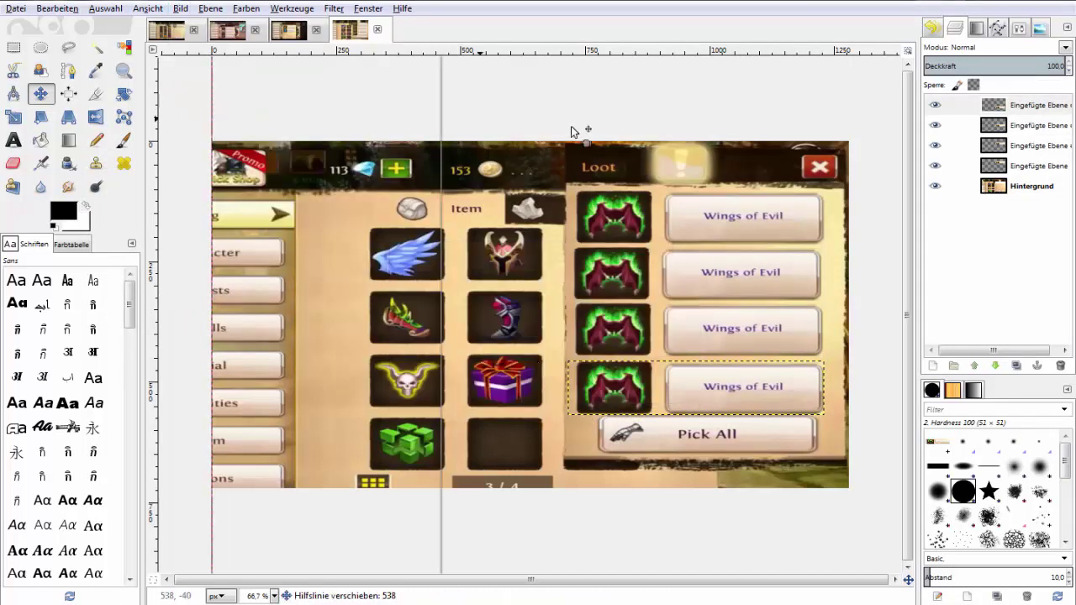
left_click_drag(571, 132, 577, 135)
left_click(261, 596)
left_click(261, 496)
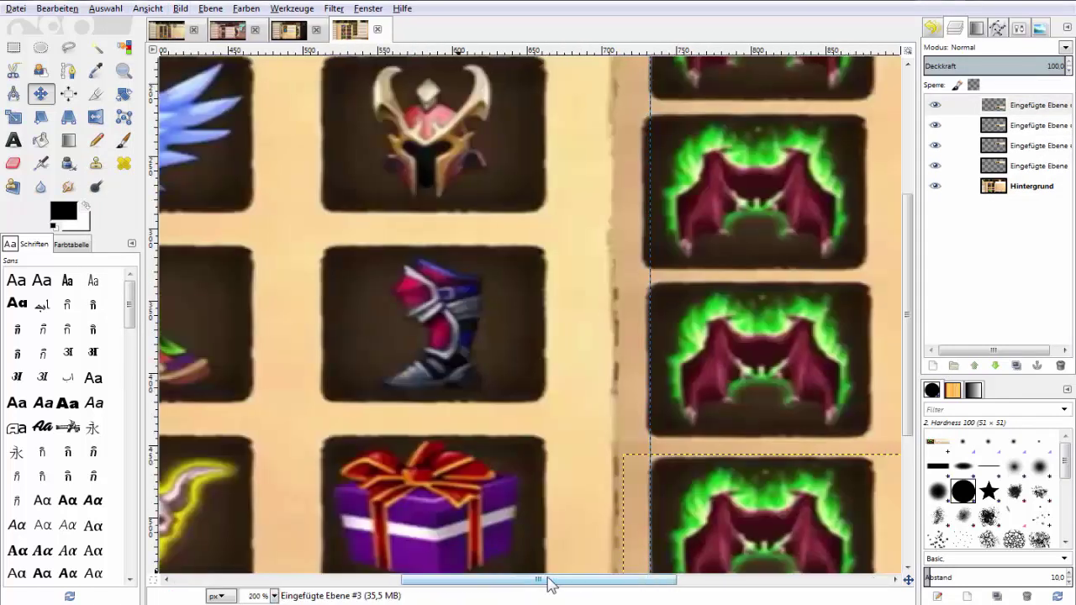
- Nudge the lower Wings of Evil rows against the guide, reviewing them at 100%
scroll(648, 353, "down", 3)
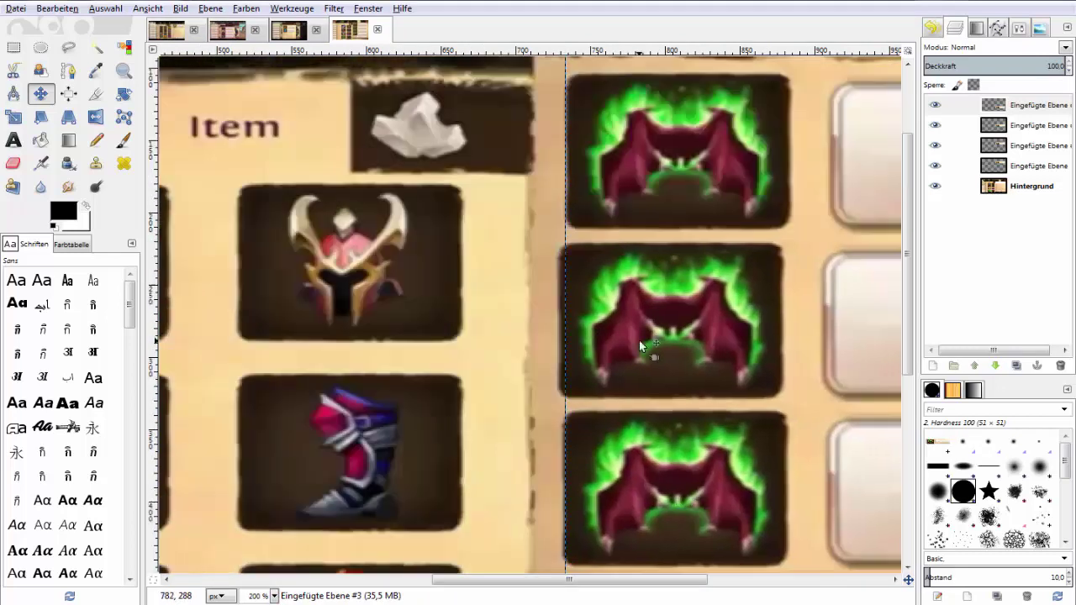
left_click_drag(637, 332, 643, 344)
scroll(643, 344, "down", 3)
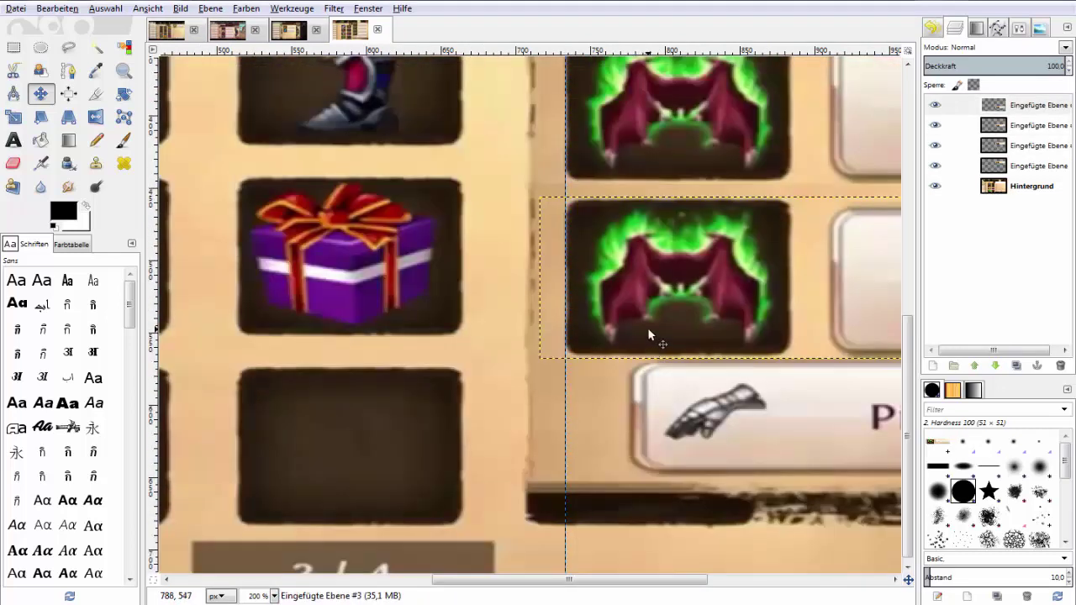
scroll(645, 340, "down", 5)
left_click(649, 331)
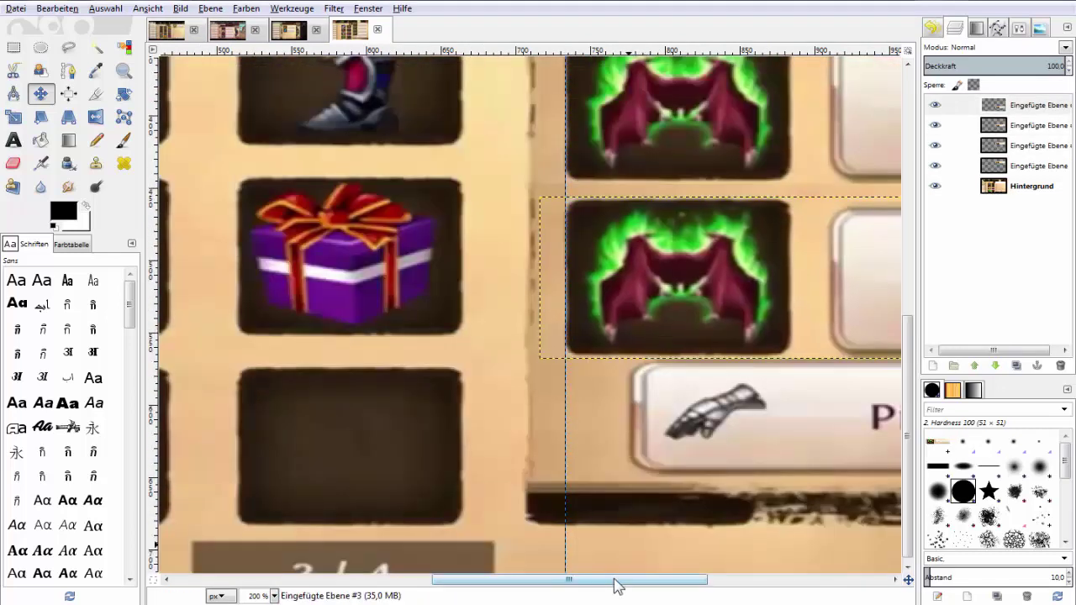
left_click_drag(612, 580, 679, 580)
scroll(719, 496, "up", 5)
left_click(274, 596)
left_click(261, 512)
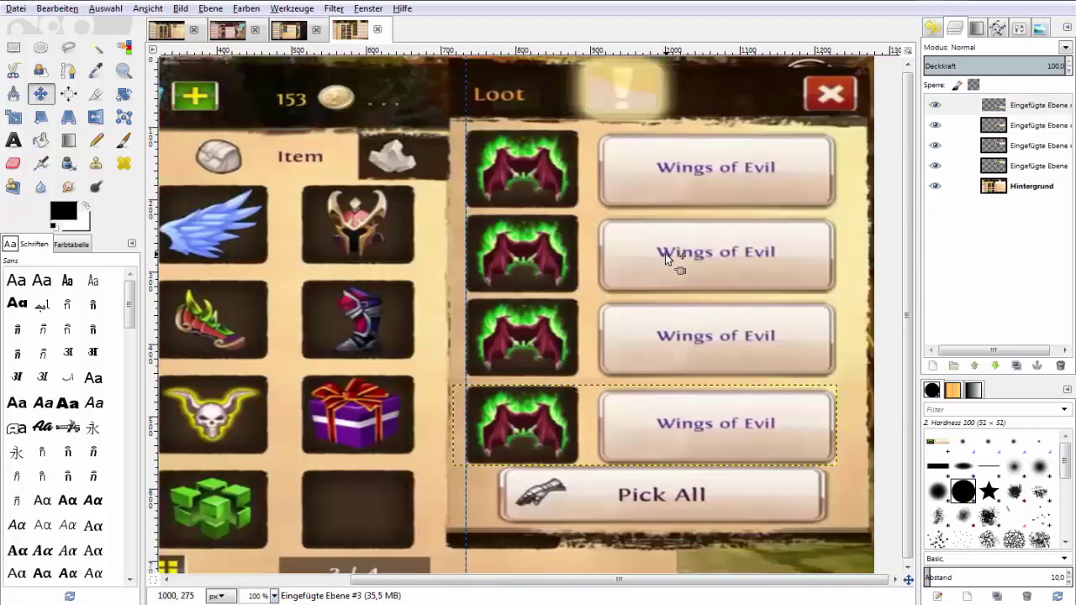
left_click_drag(669, 244, 664, 244)
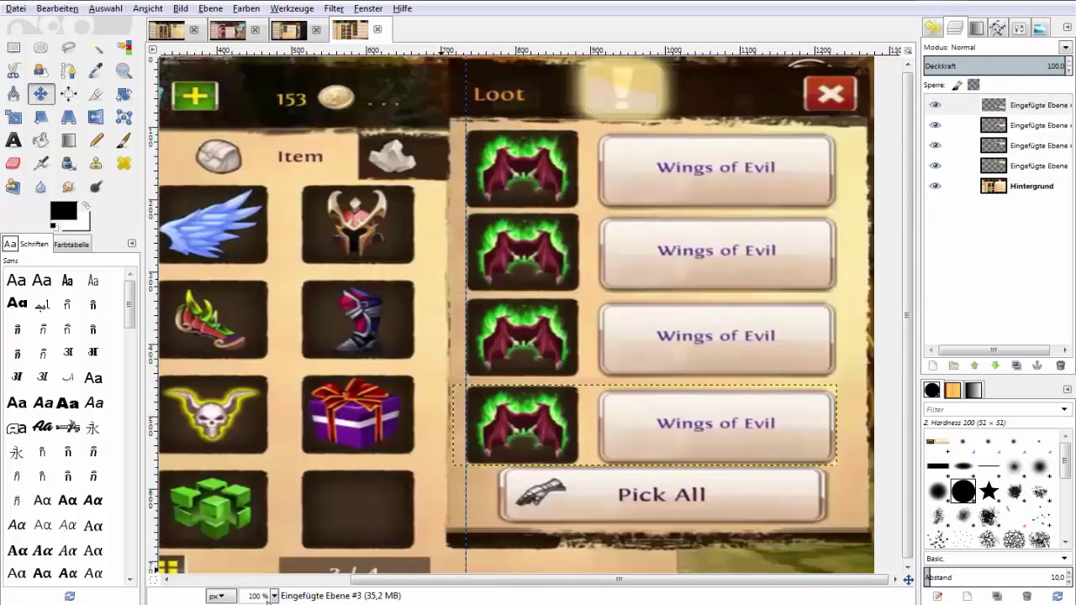
left_click(274, 596)
- At 200% zoom, nudge the bottom and middle wings rows onto the guide
left_click(261, 494)
left_click_drag(537, 427, 543, 377)
scroll(540, 376, "down", 5)
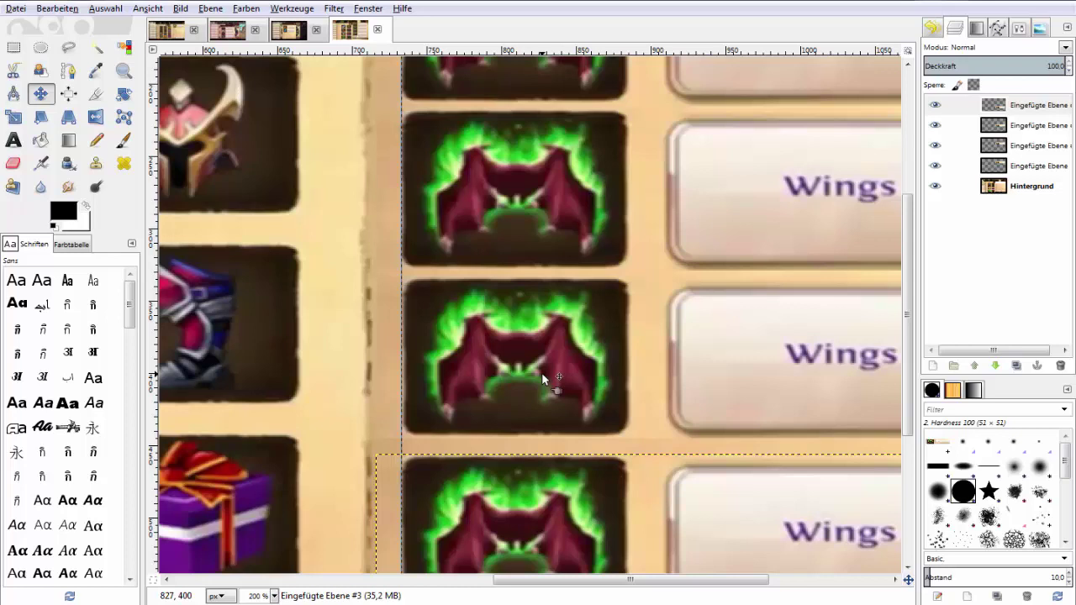
left_click_drag(511, 372, 508, 382)
scroll(509, 374, "down", 3)
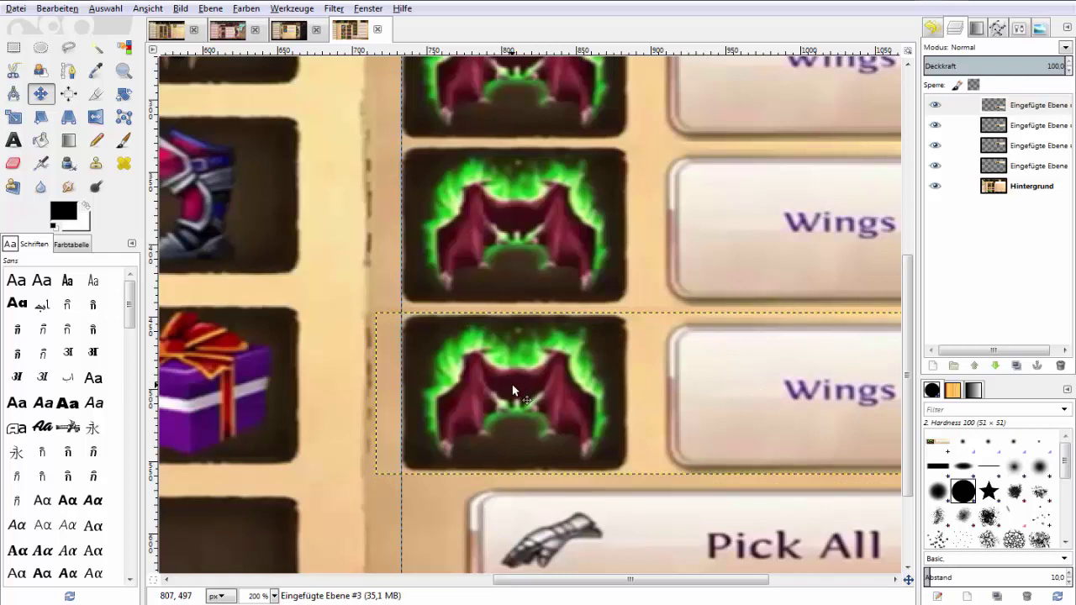
left_click_drag(535, 580, 635, 580)
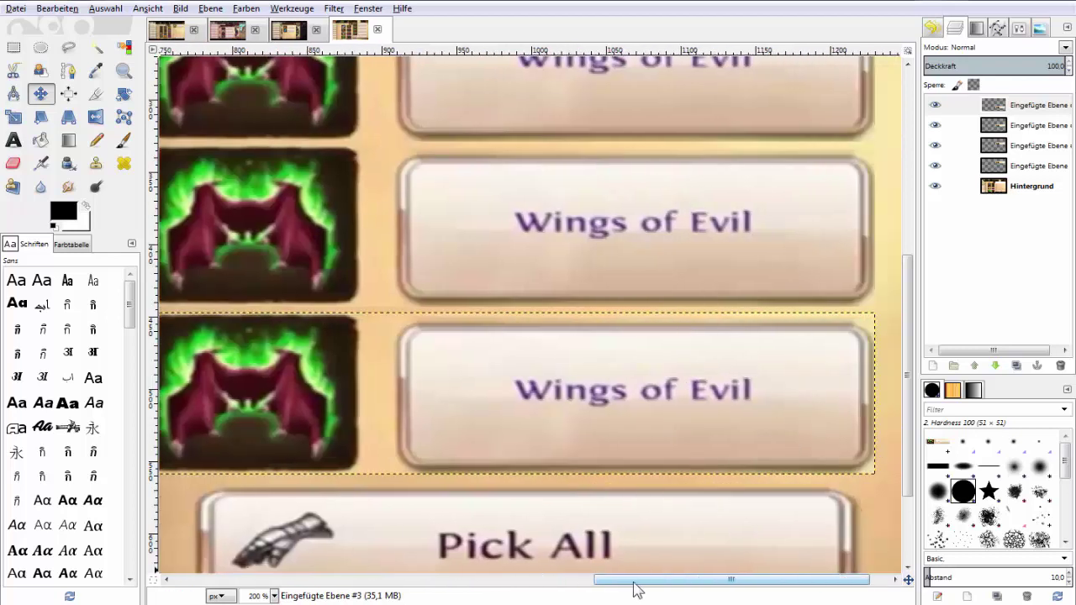
- Remove all guides, then zoom to 200% with the Hintergrund layer active
left_click(274, 596)
left_click(281, 522)
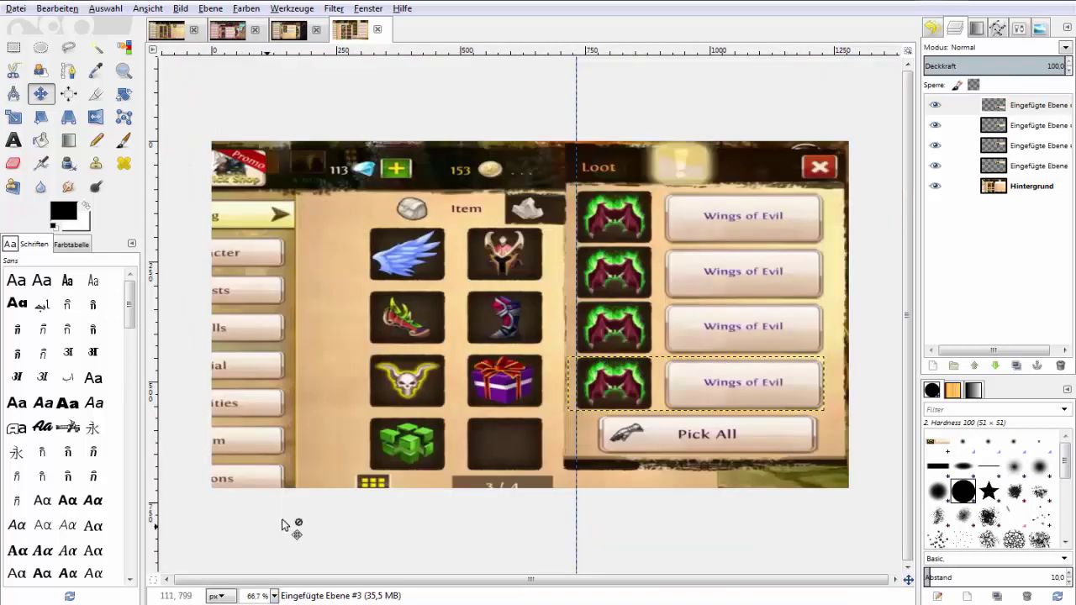
left_click(211, 10)
left_click(454, 249)
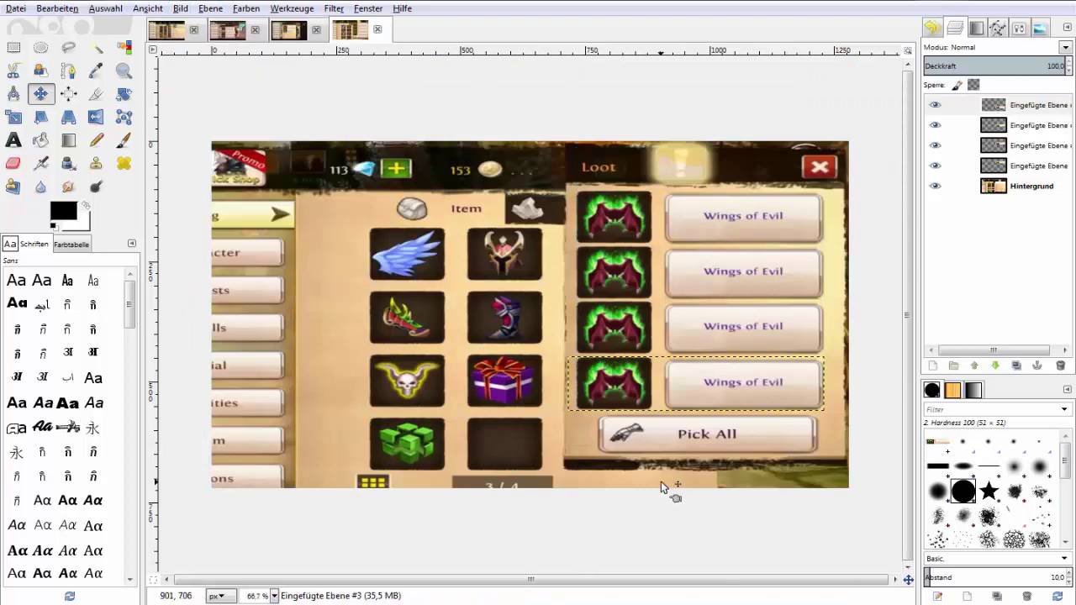
left_click(274, 596)
left_click(260, 487)
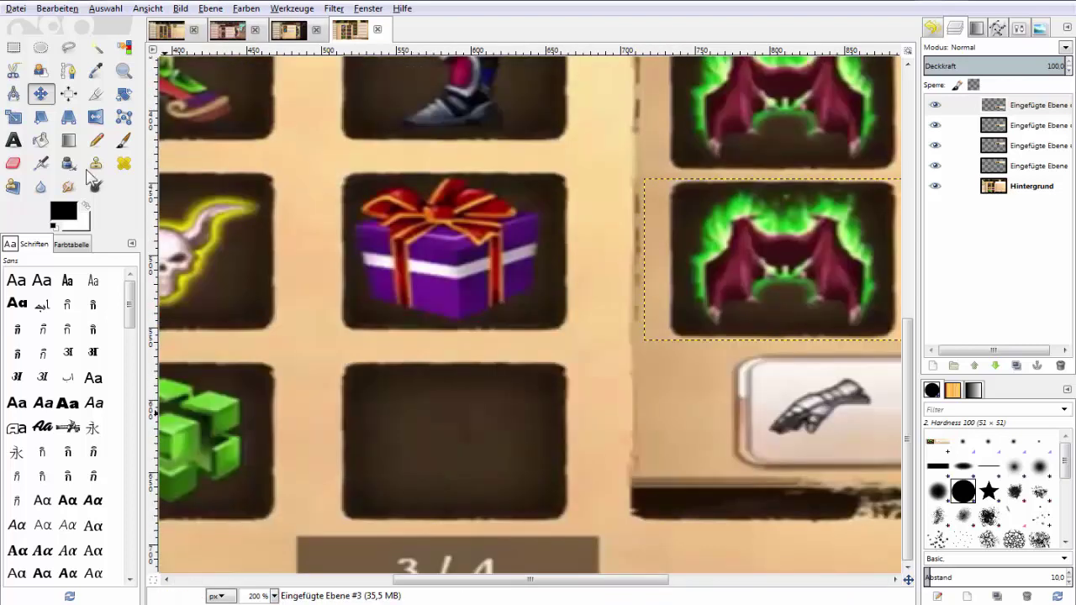
key("End")
- Cut an empty dark item slot to the clipboard and anchor it back in place
left_click(353, 370)
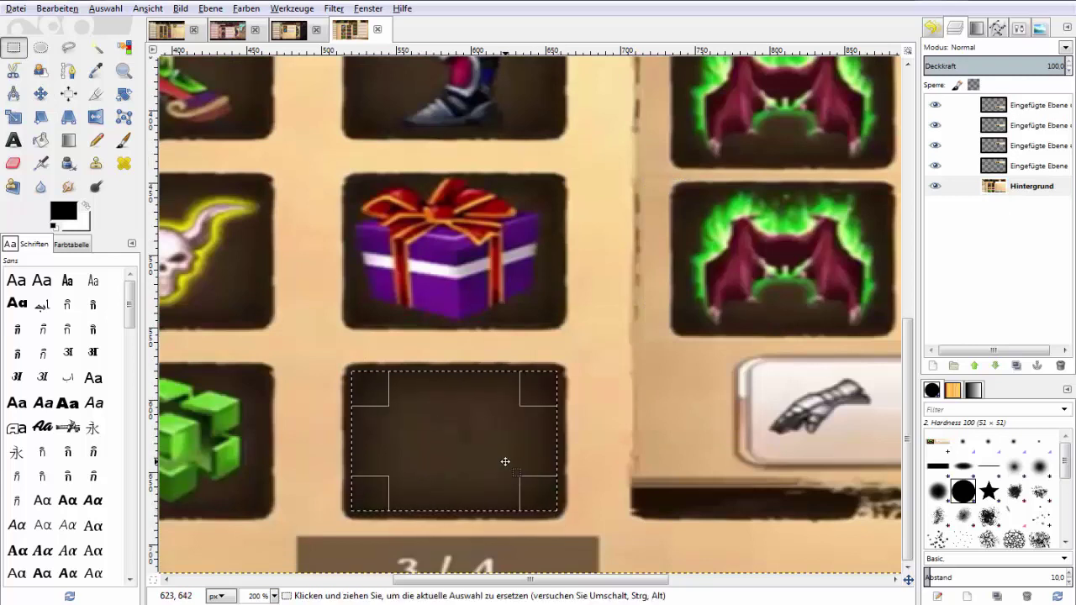
key("ctrl+x")
key("ctrl+v")
left_click(328, 424)
left_click_drag(591, 579, 665, 579)
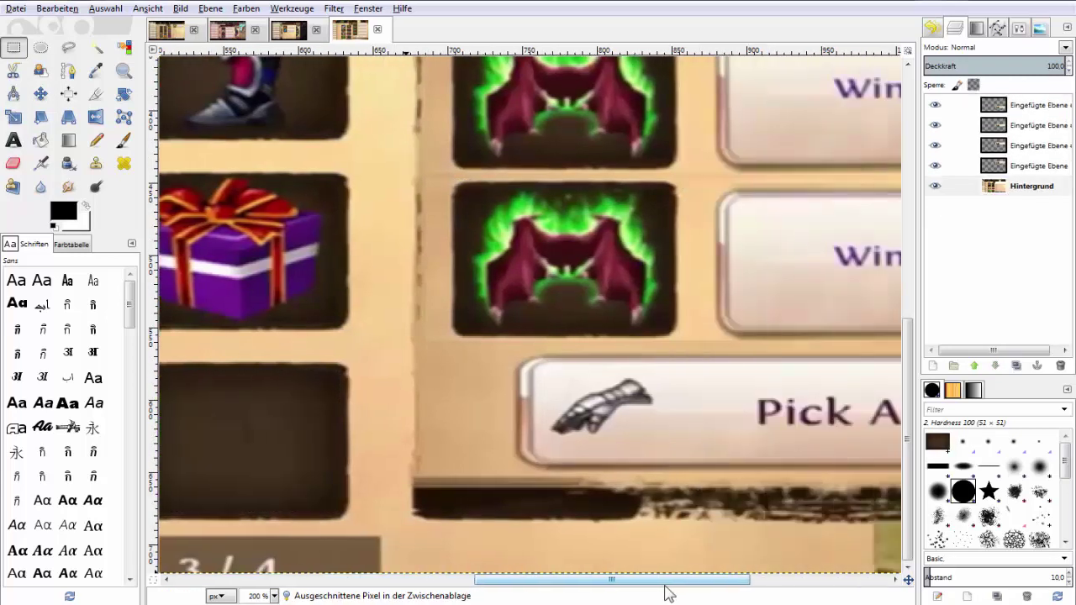
scroll(832, 385, "up", 3)
- Cover the first two bat-wing icons with empty-slot patches on their layers
left_click(1019, 172)
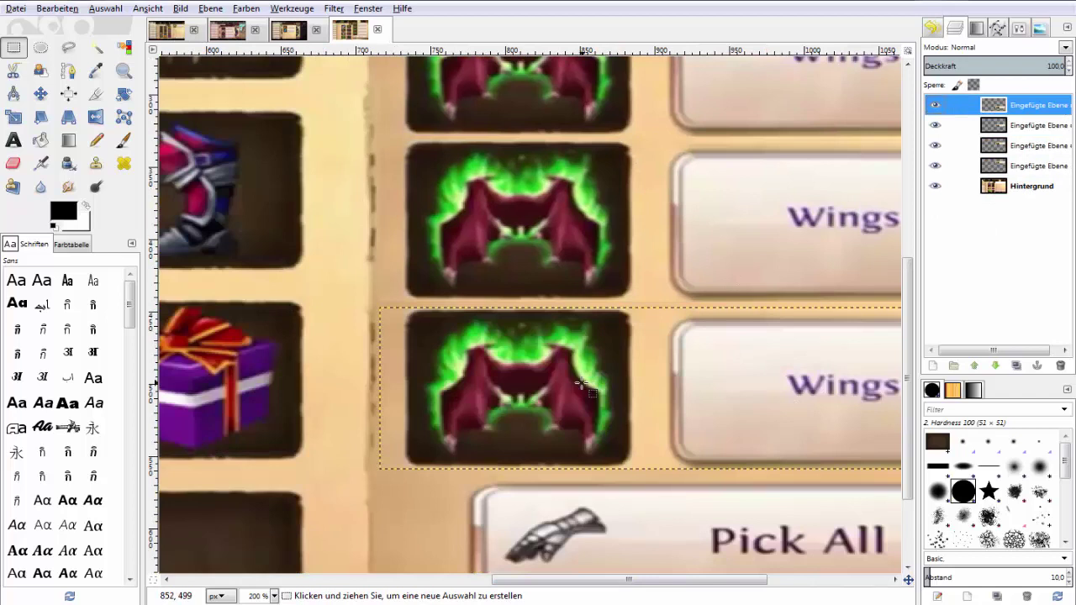
key("ctrl+v")
left_click_drag(614, 385, 498, 386)
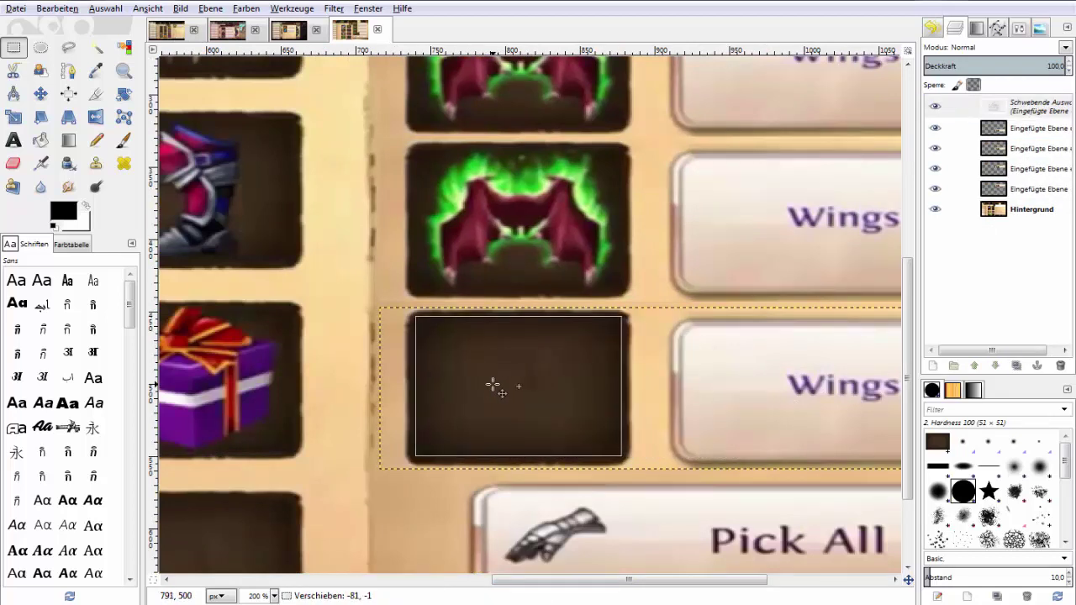
left_click(499, 384)
scroll(776, 350, "up", 3)
left_click(1036, 149)
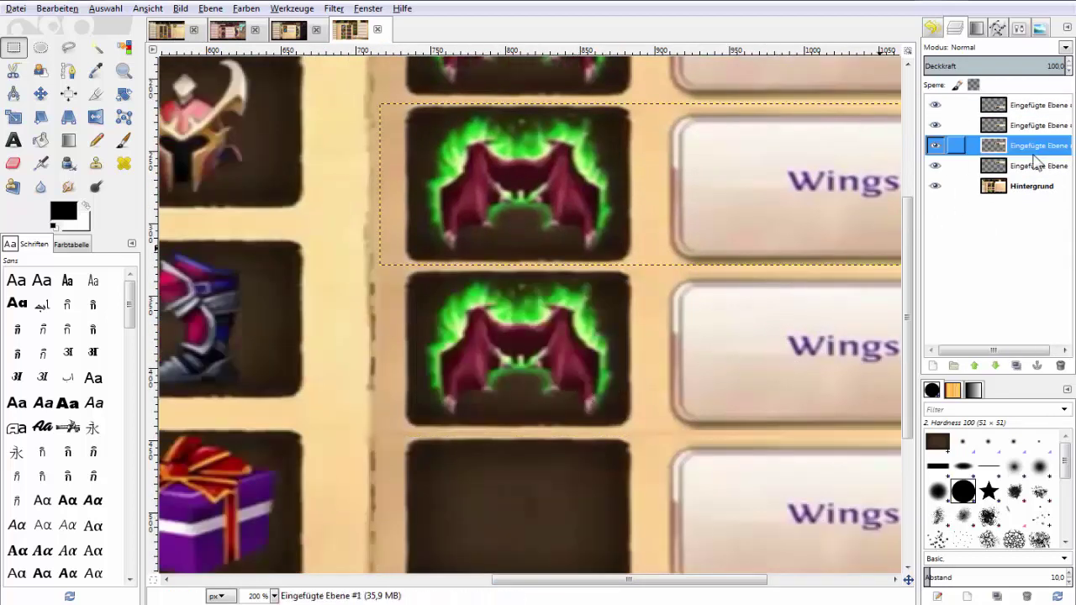
key("ctrl+v")
left_click_drag(605, 192, 484, 195)
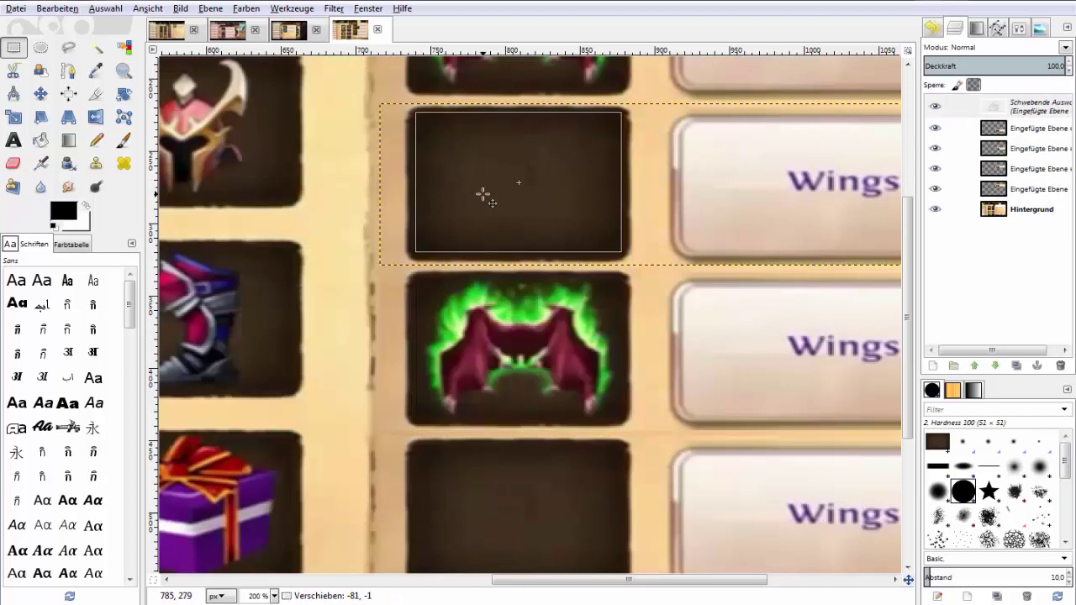
left_click(401, 256)
- Cover the top row's and remaining bat-wing icons with empty-slot patches
left_click(1036, 168)
scroll(550, 294, "up", 2)
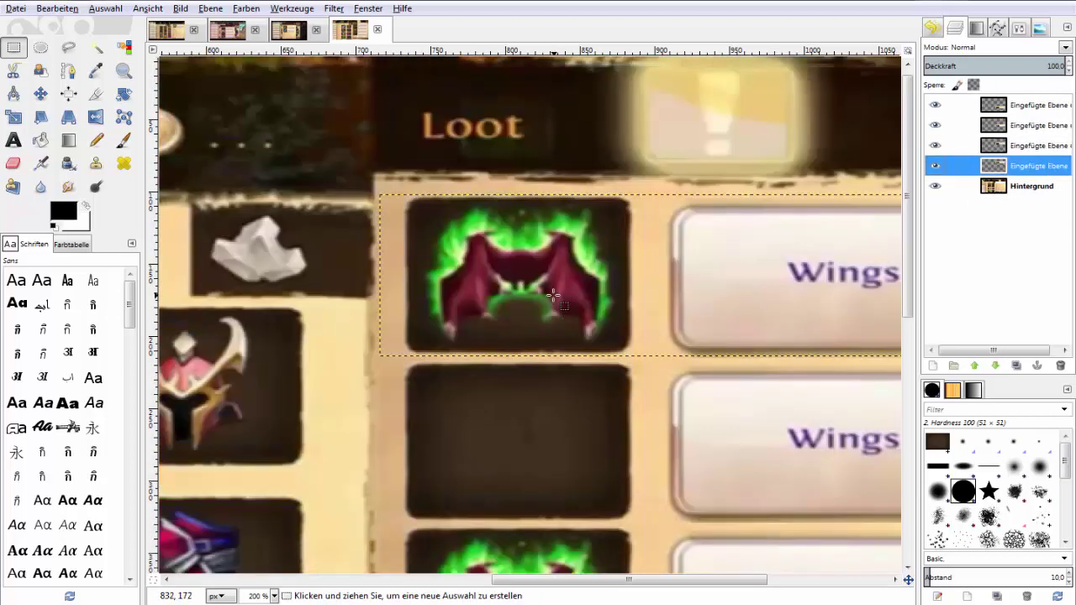
key("ctrl+v")
left_click_drag(604, 286, 483, 287)
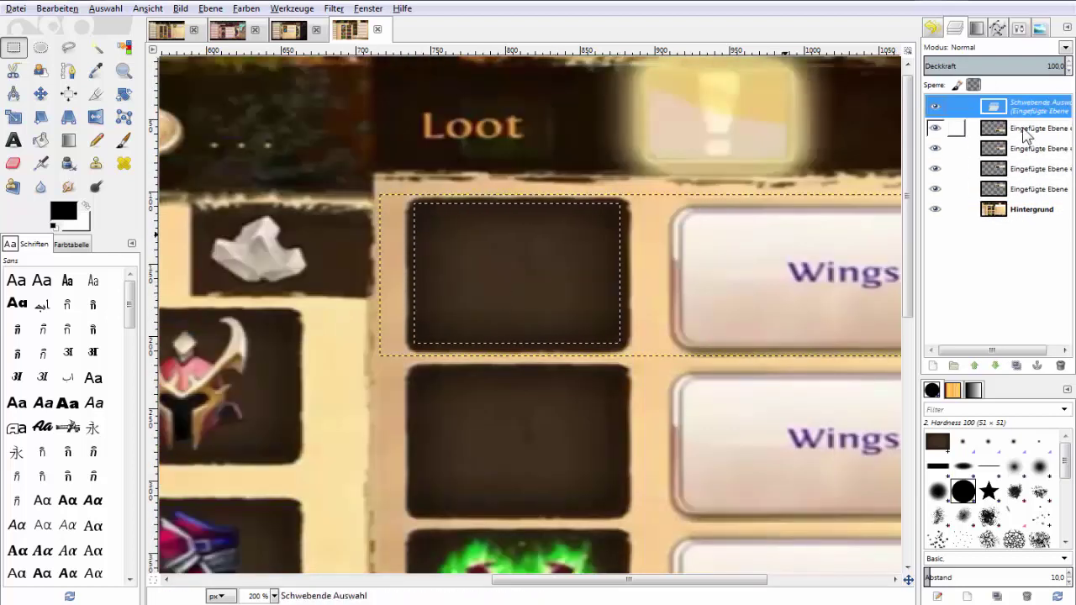
key("ctrl+h")
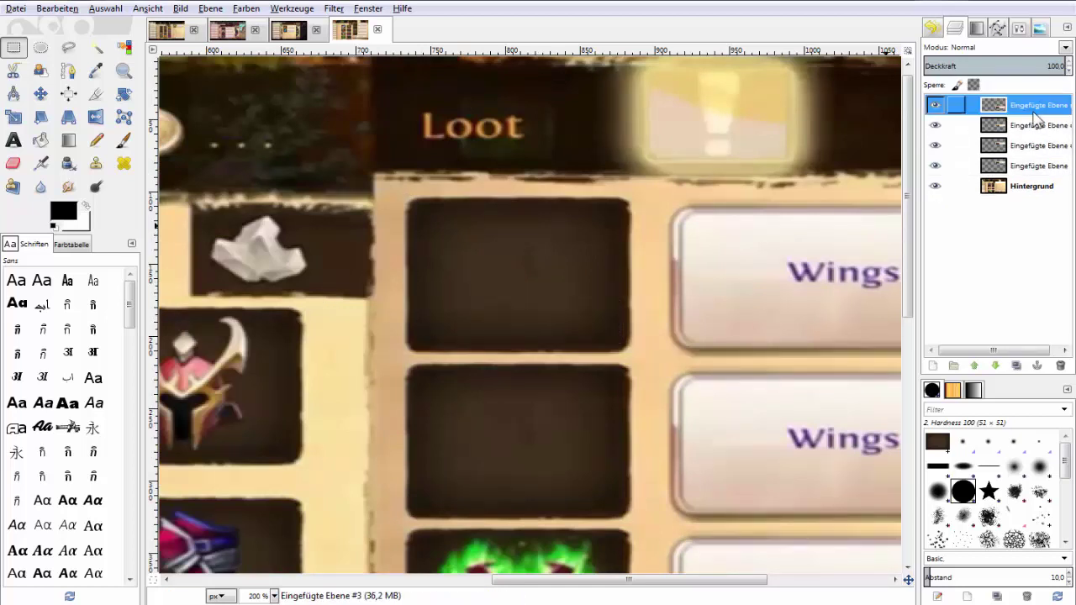
left_click(1021, 165)
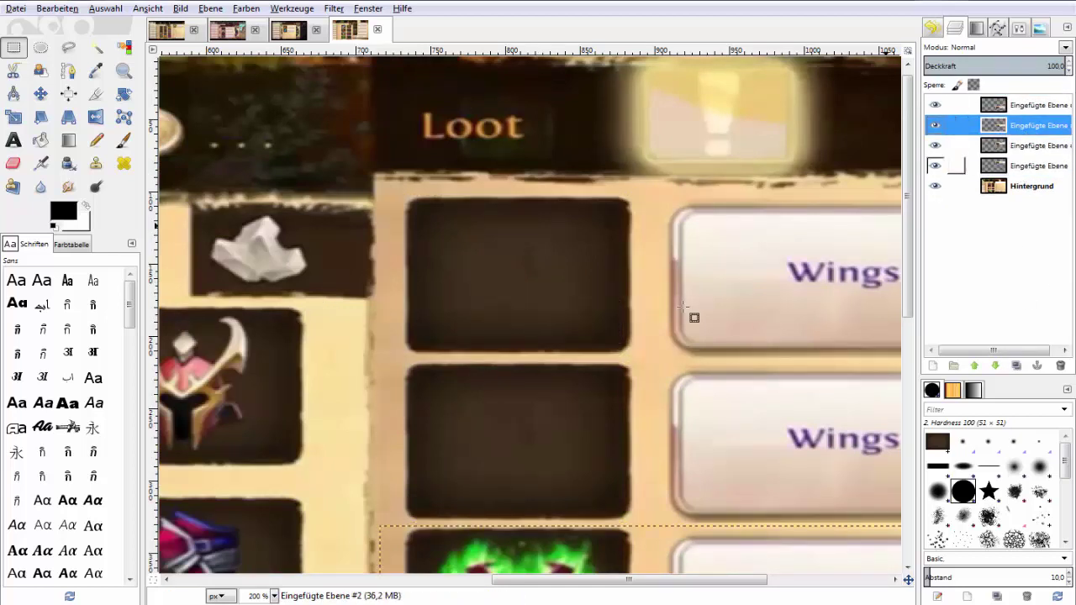
scroll(694, 315, "down", 5)
key("ctrl+v")
left_click_drag(547, 396, 467, 364)
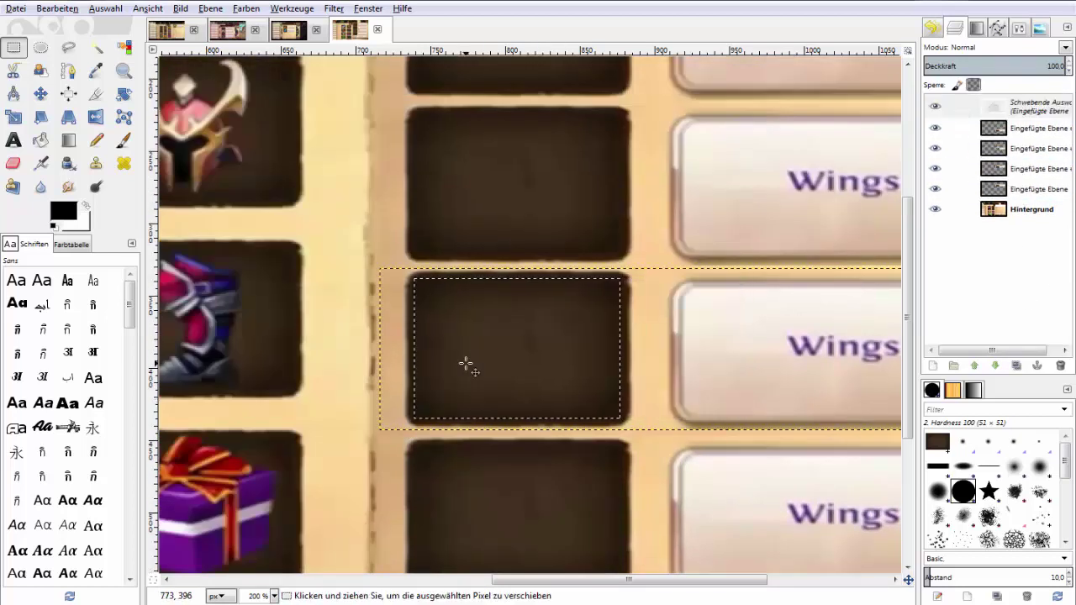
scroll(382, 271, "up", 5)
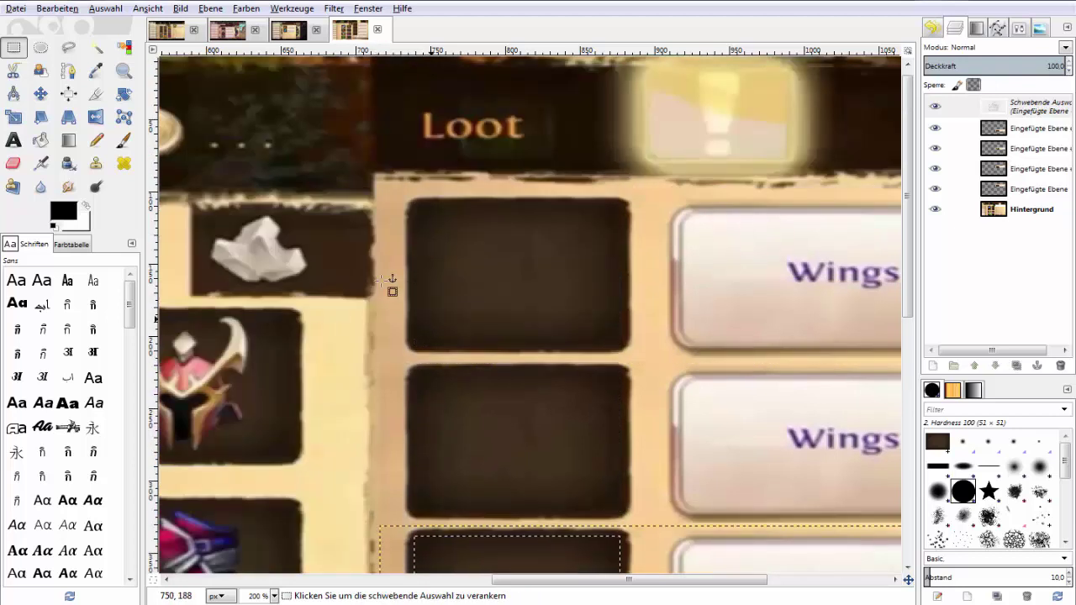
- Cut the fiery Fervent Wings icon and paste it into an empty Loot slot
left_click(299, 40)
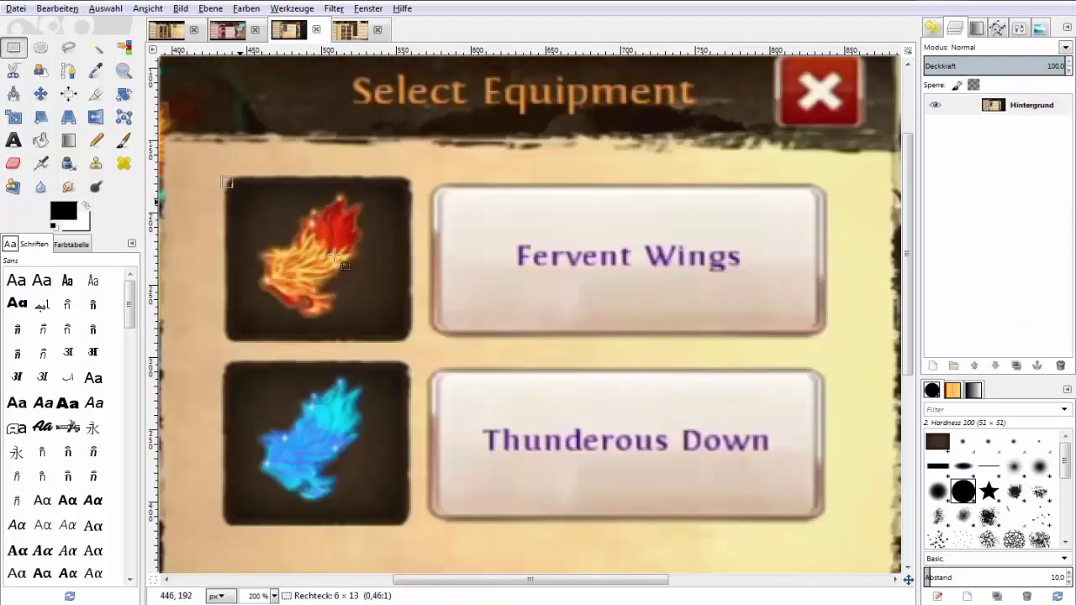
key("ctrl+x")
left_click(351, 31)
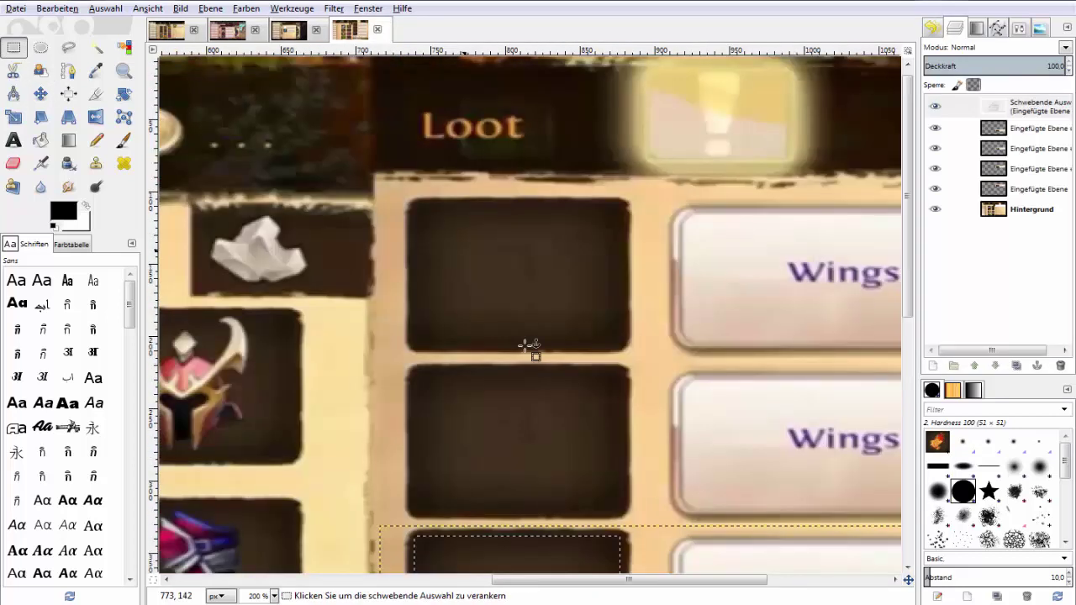
key("ctrl+v")
left_click(503, 227)
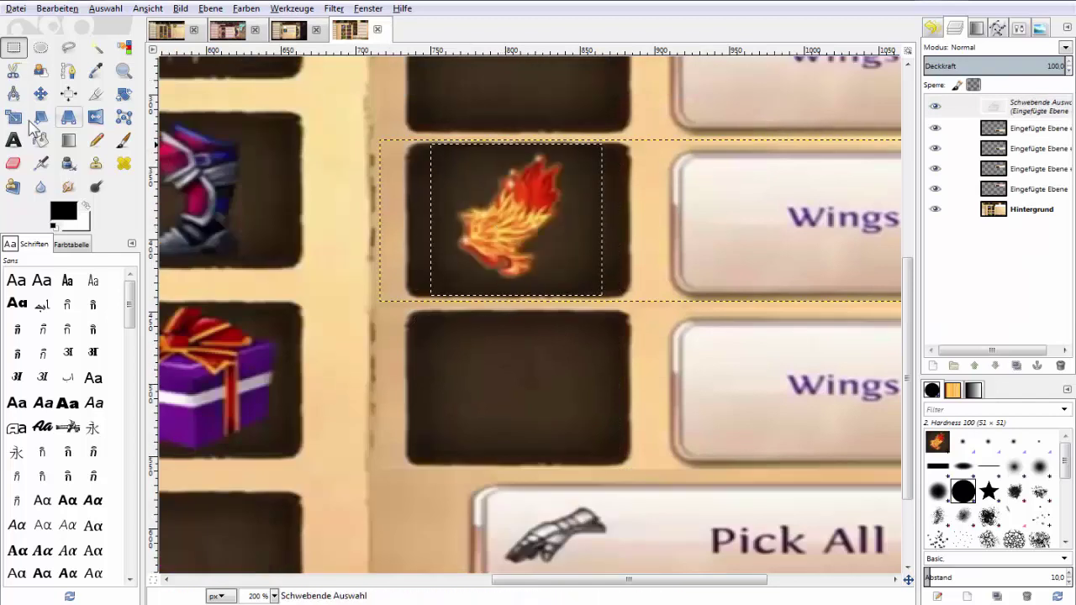
- Scale the pasted fire-wing icon to 140×105
left_click(23, 120)
left_click(504, 218)
left_click_drag(583, 233, 623, 231)
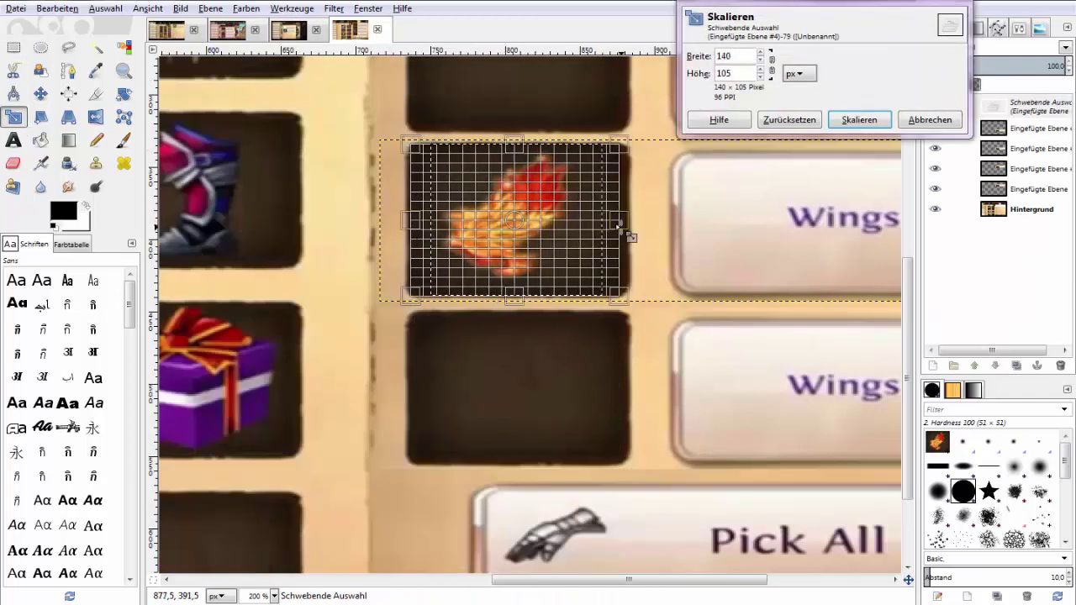
left_click(859, 120)
left_click(239, 34)
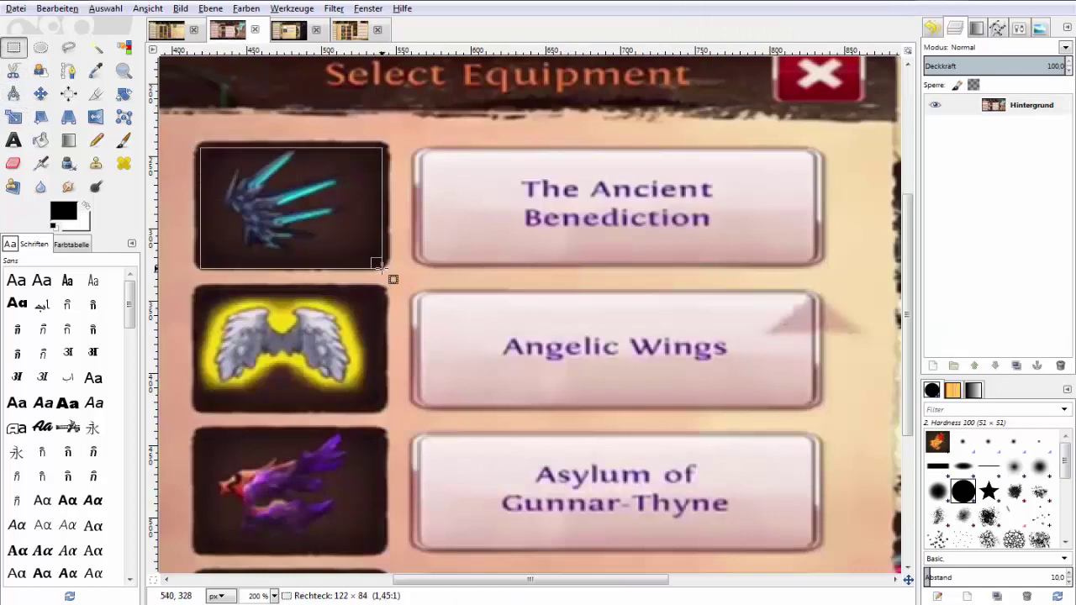
- Paste The Ancient Benediction's blue-spiked wing icon into the top empty Loot slot
key("ctrl+x")
left_click(350, 31)
key("ctrl+v")
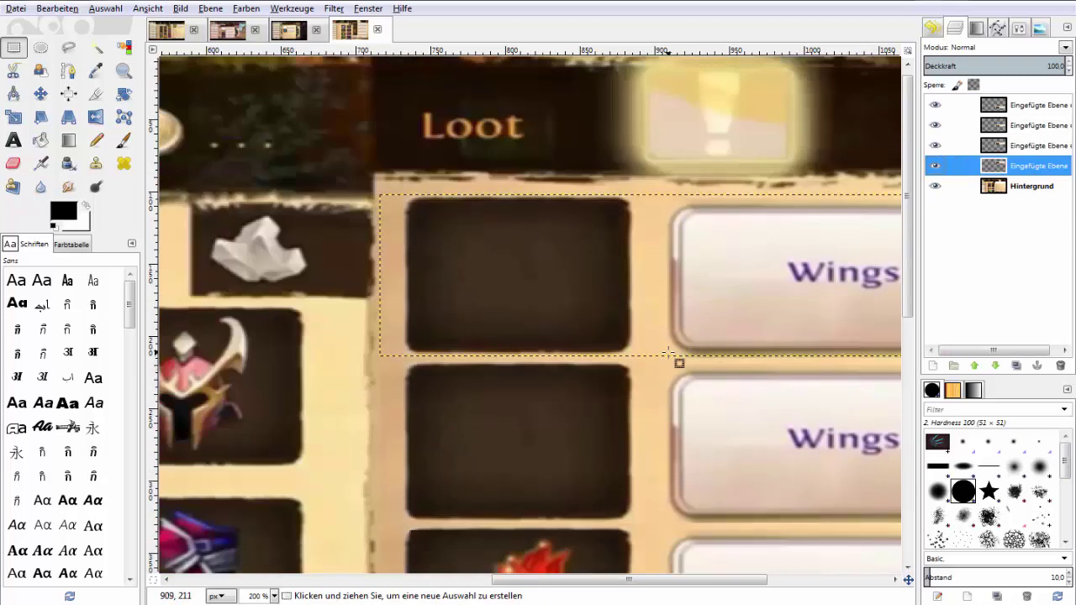
left_click_drag(606, 269, 525, 265)
- Scale the blue-spiked wing icon to 140×101
left_click(17, 120)
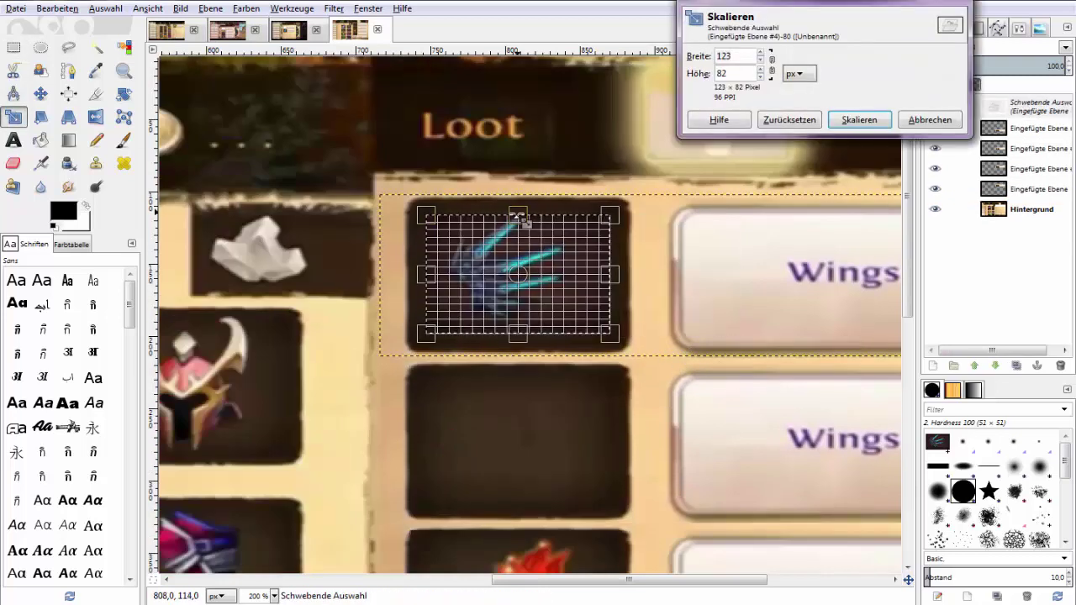
left_click_drag(519, 212, 541, 332)
left_click_drag(619, 276, 637, 288)
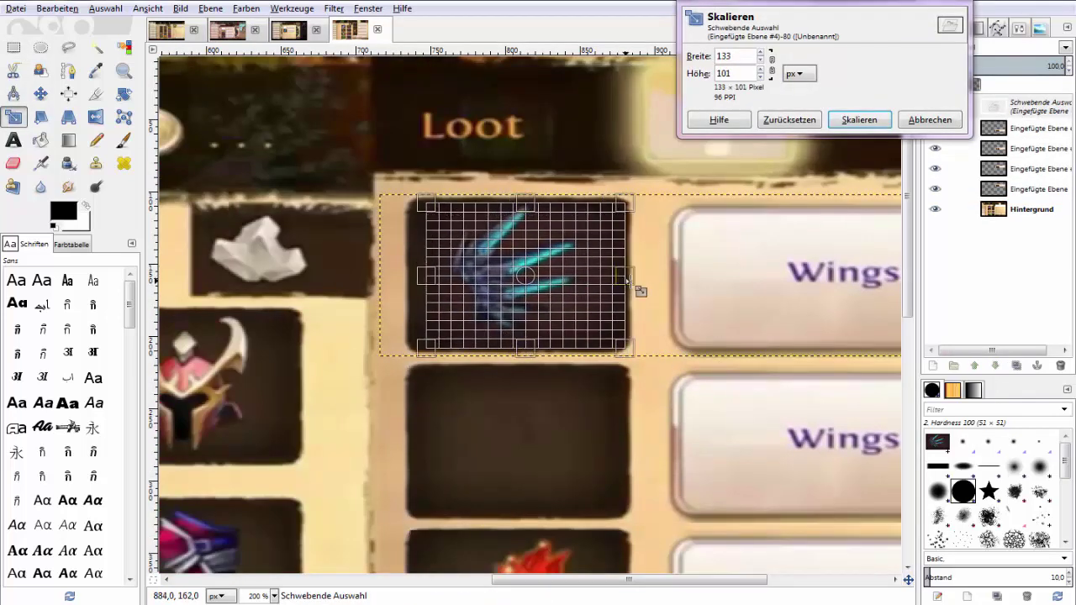
left_click_drag(424, 278, 421, 284)
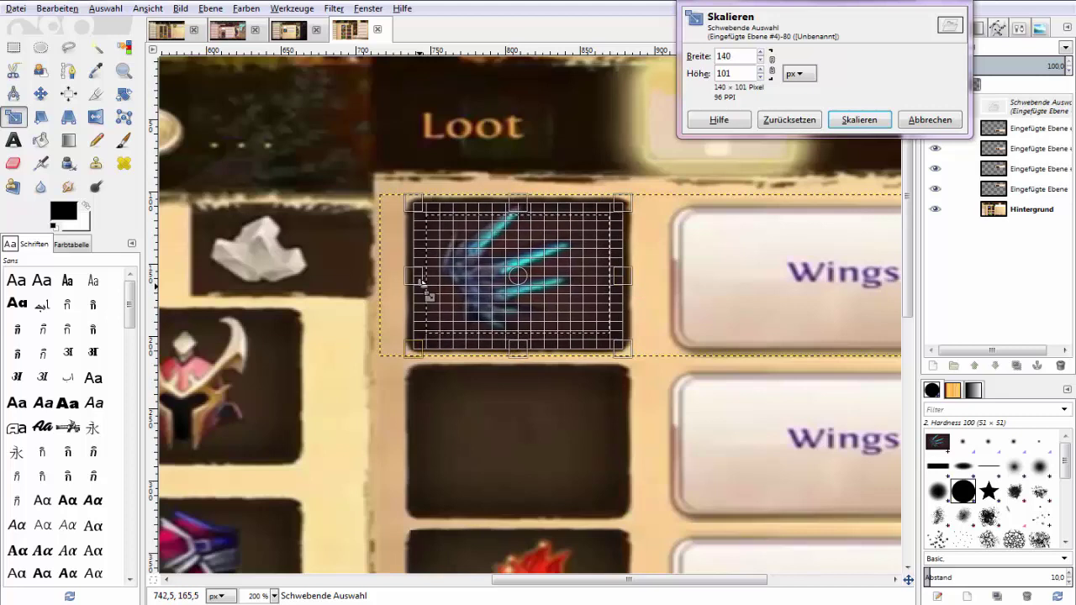
left_click(854, 117)
scroll(733, 396, "down", 3)
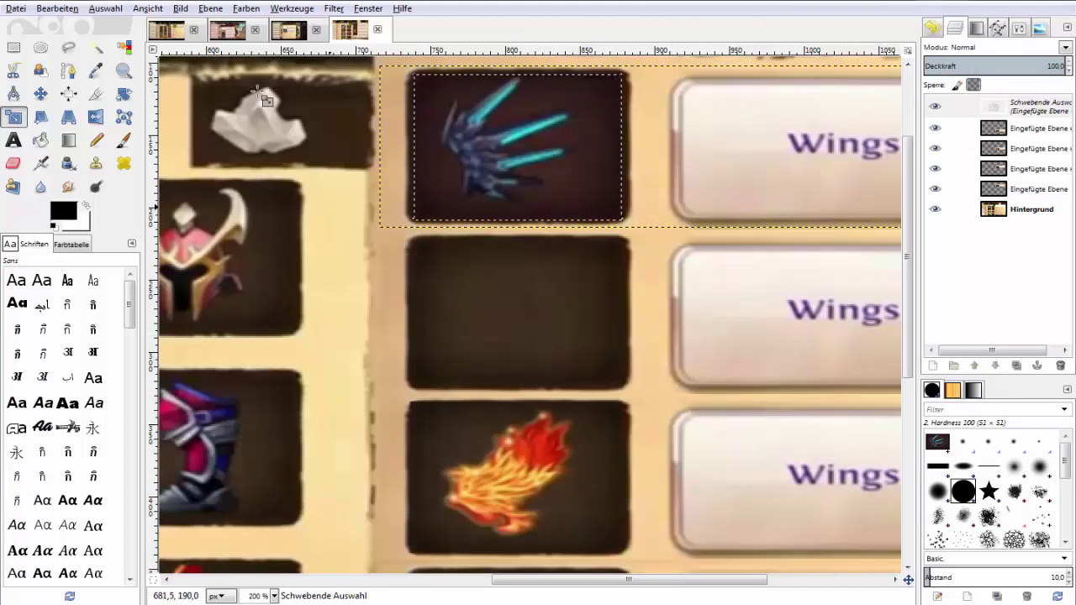
left_click(167, 32)
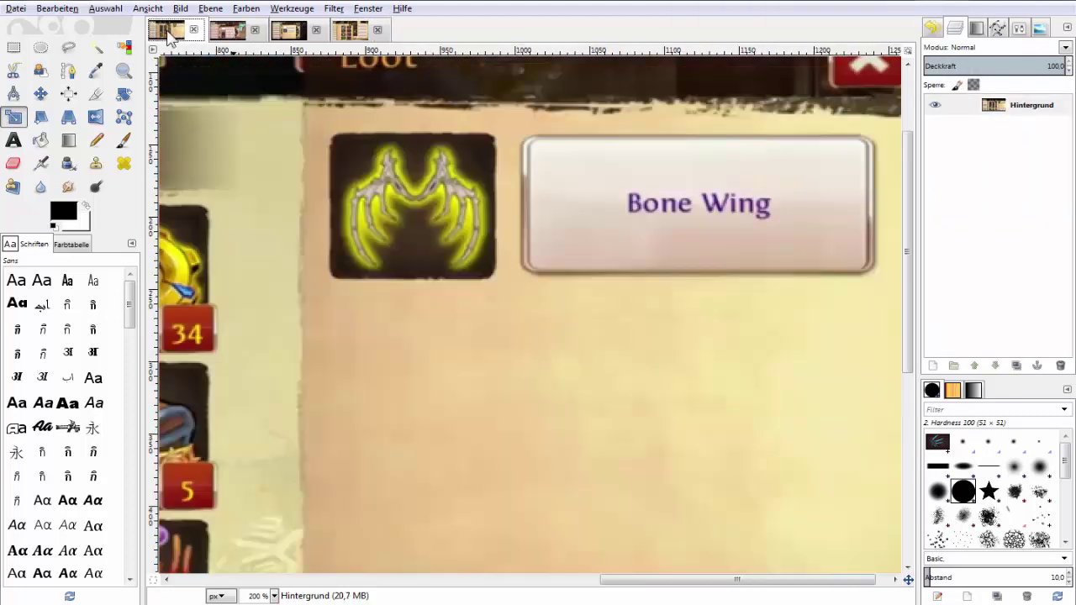
- Cut the yellow Bone Wing icon out of its screenshot
left_click(1024, 122)
left_click(344, 149)
key("Escape")
left_click(932, 26)
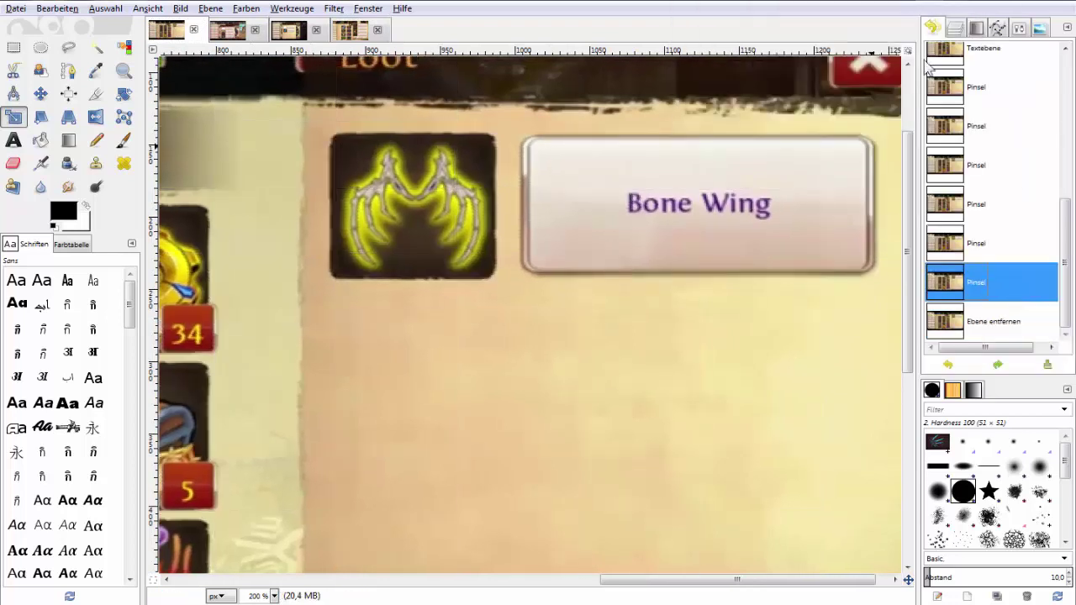
key("r")
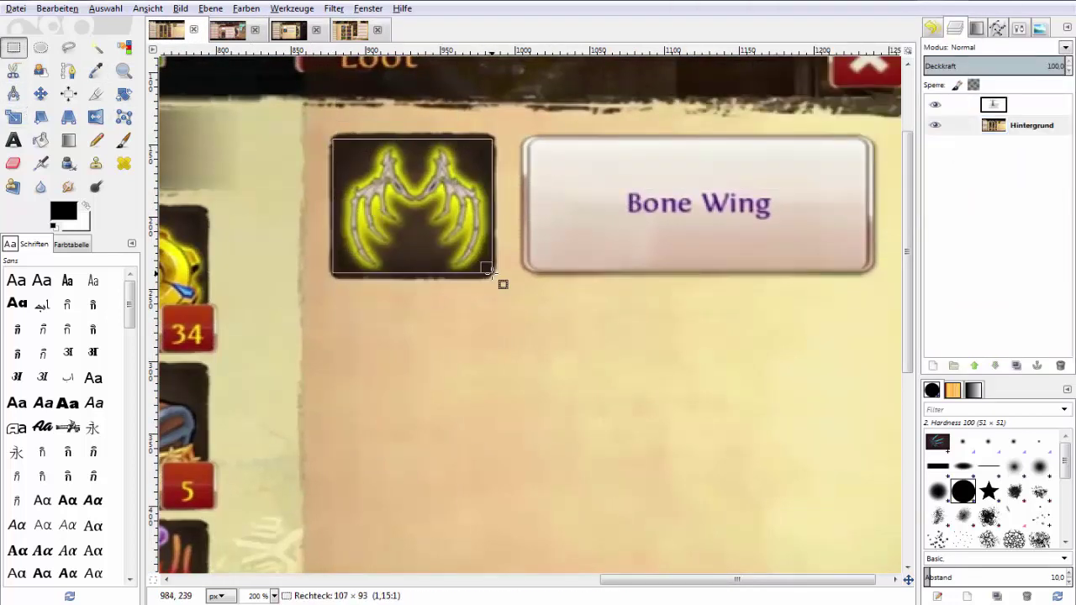
key("ctrl+x")
- Paste the Bone Wing icon into the empty second Loot slot on the third pasted layer
left_click(351, 31)
key("ctrl+v")
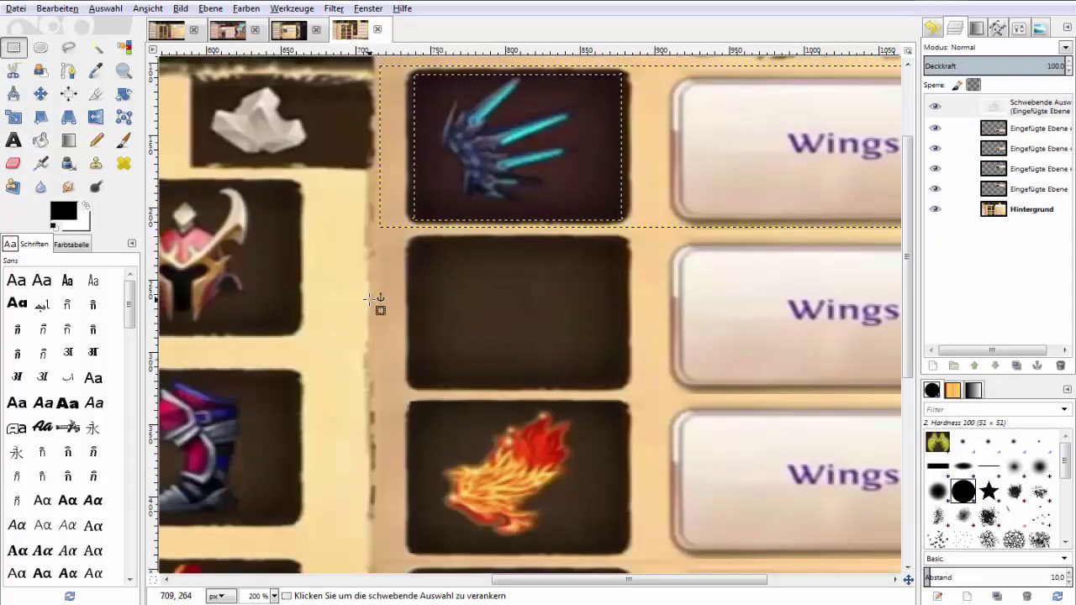
left_click(368, 299)
left_click(1066, 146)
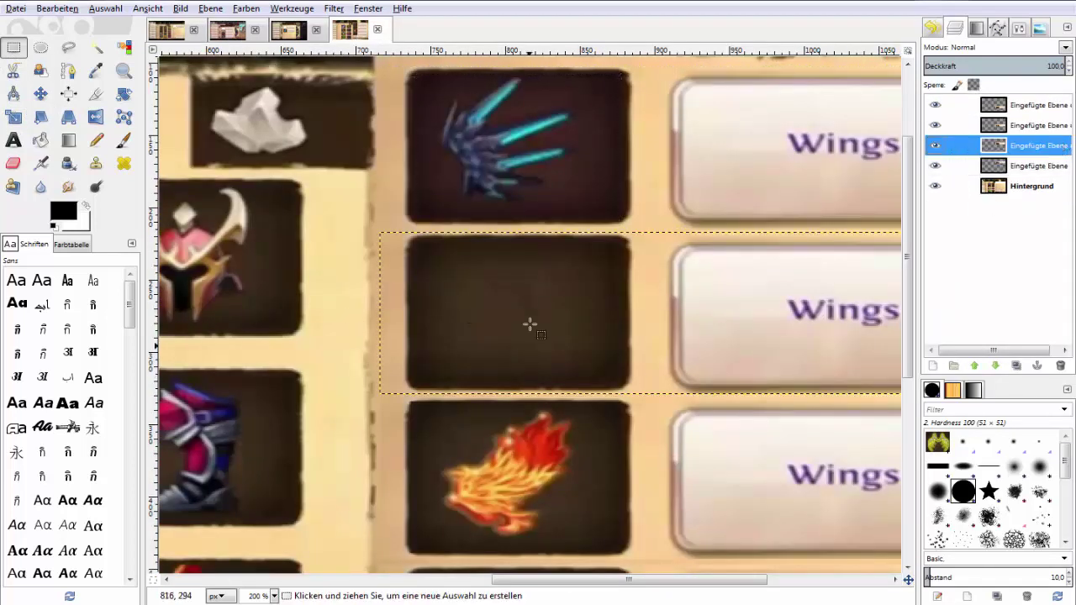
key("ctrl+v")
left_click_drag(514, 316, 489, 309)
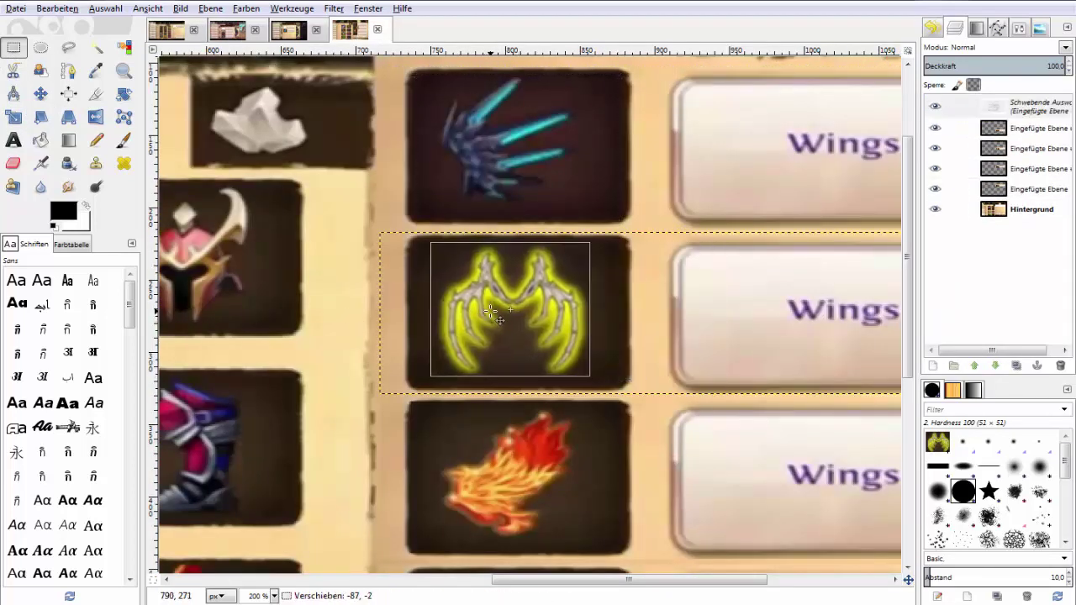
- Scale the Bone Wing icon to 139×93 and nudge it 2 px left
left_click(512, 364)
left_click_drag(600, 314, 632, 327)
left_click_drag(428, 307, 439, 316)
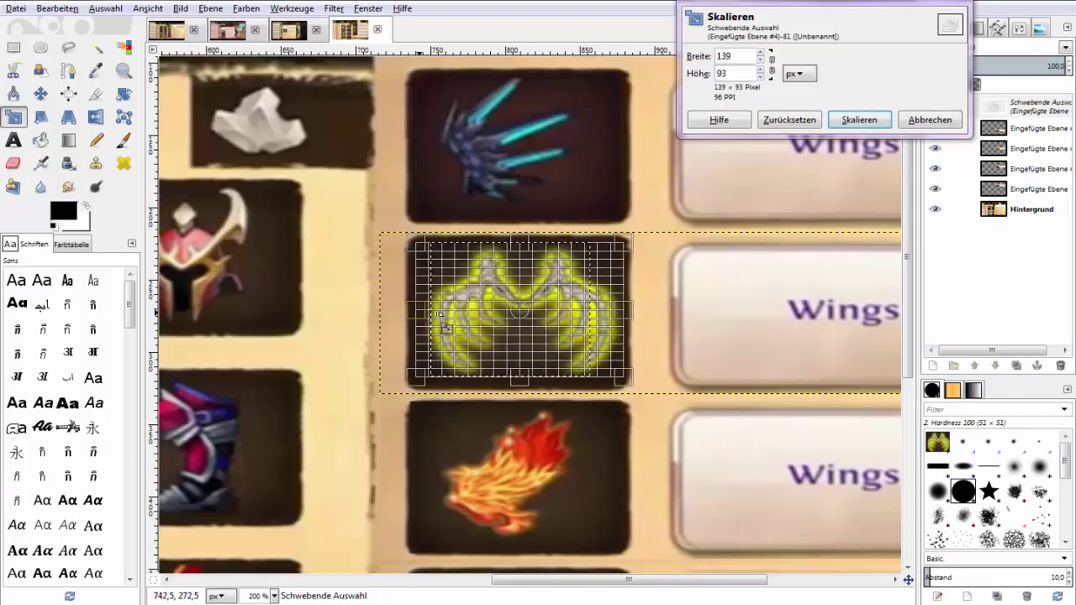
left_click(869, 124)
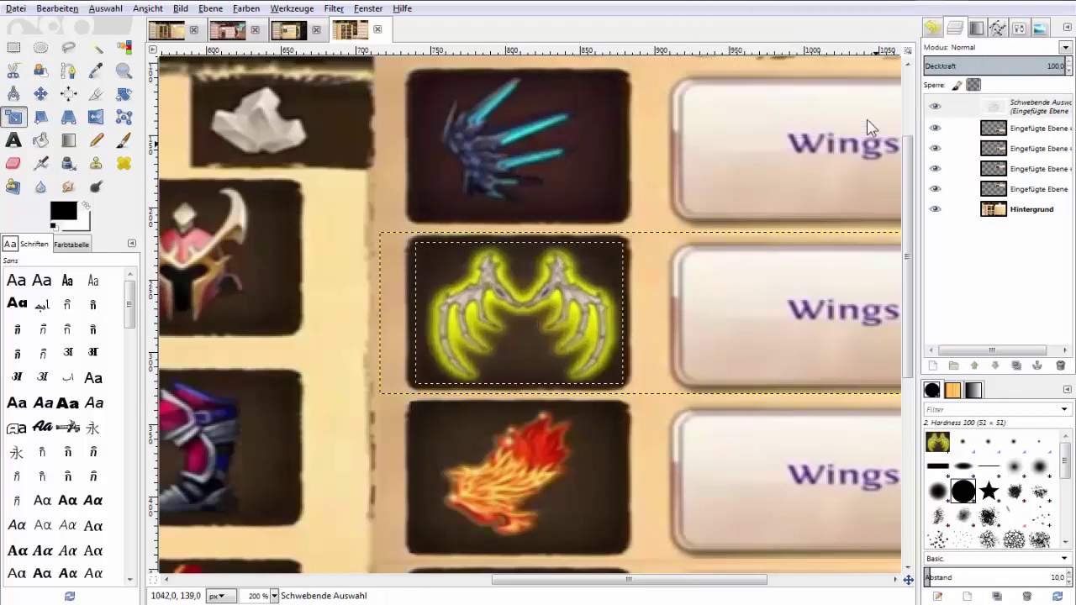
left_click(42, 96)
left_click_drag(512, 308, 512, 308)
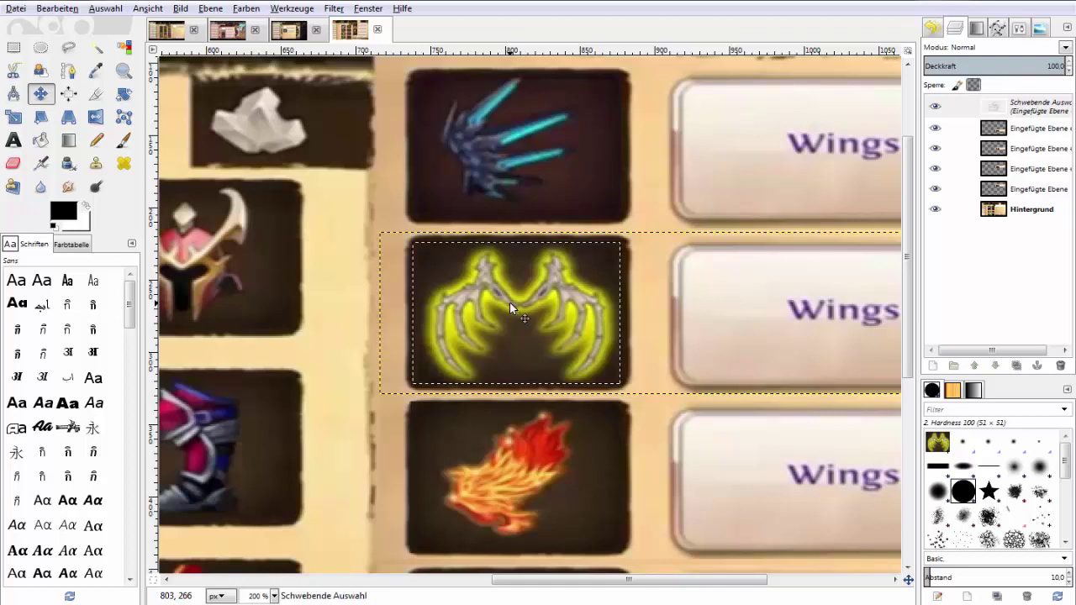
scroll(510, 306, "down", 5)
left_click(227, 30)
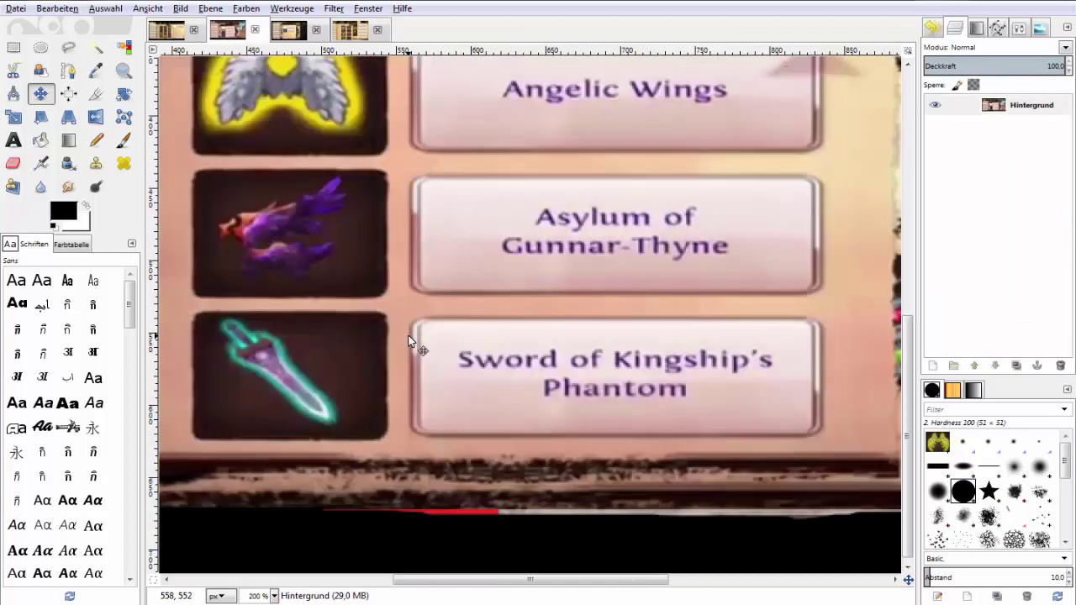
- Cut the purple Asylum of Gunnar-Thyne icon and paste it into the empty fourth Loot slot
left_click(13, 48)
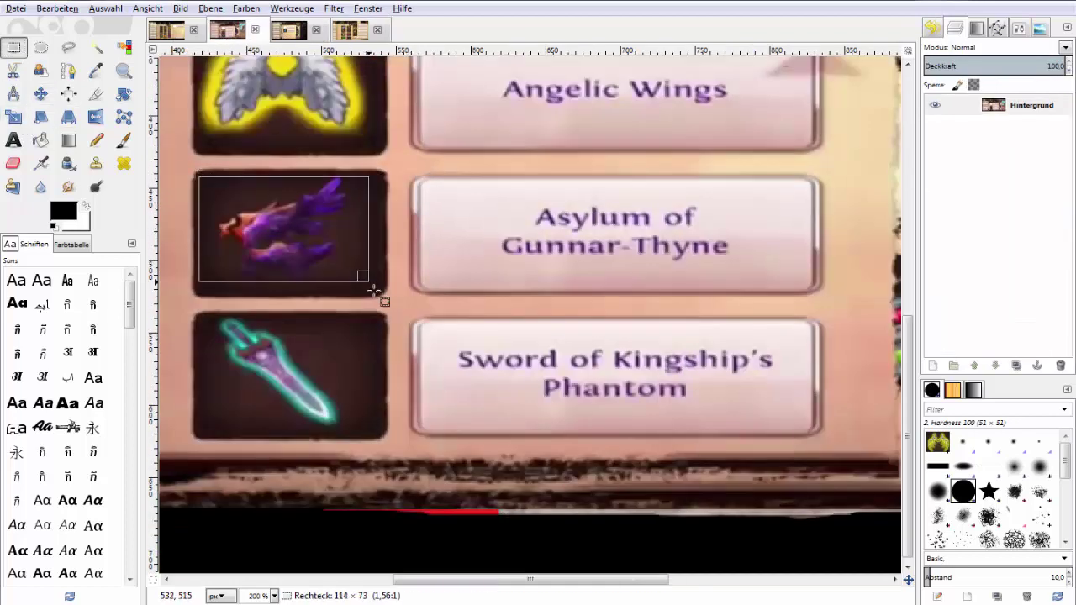
left_click_drag(376, 287, 377, 287)
key("ctrl+x")
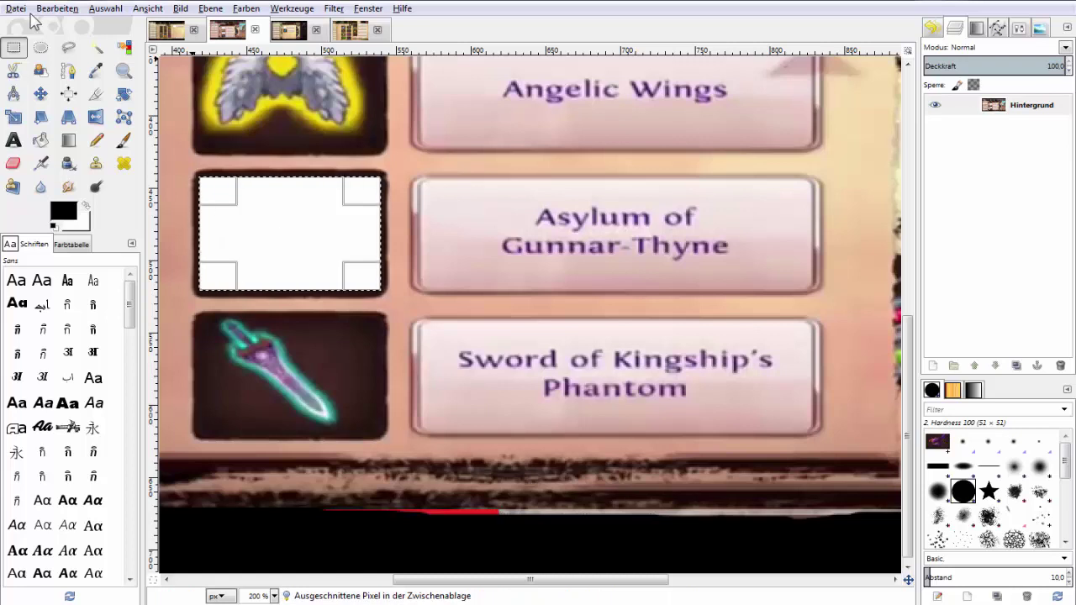
left_click(348, 31)
key("ctrl+v")
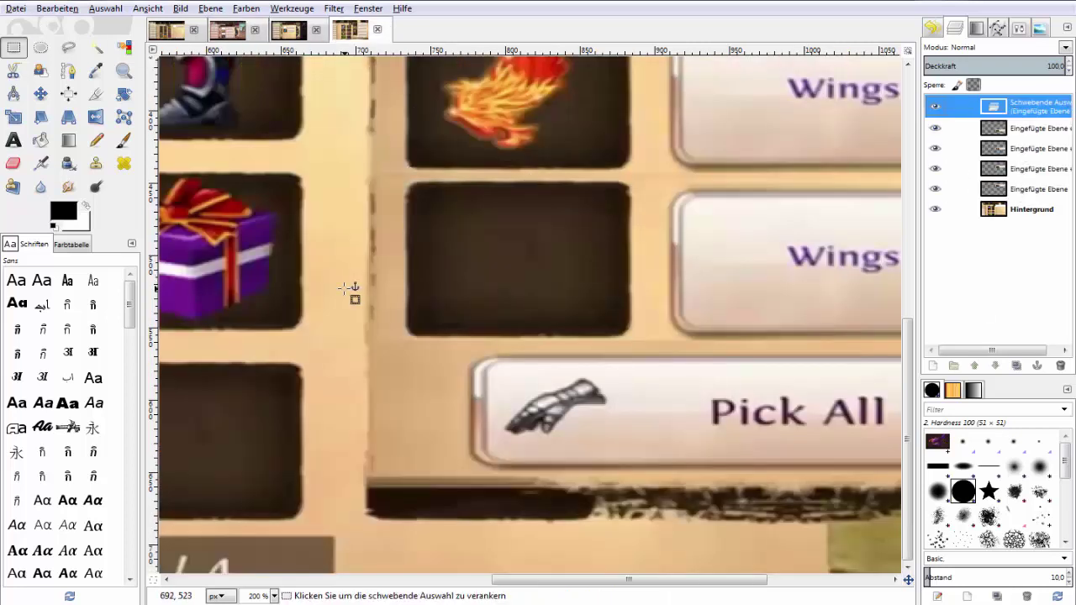
left_click(349, 287)
key("ctrl+v")
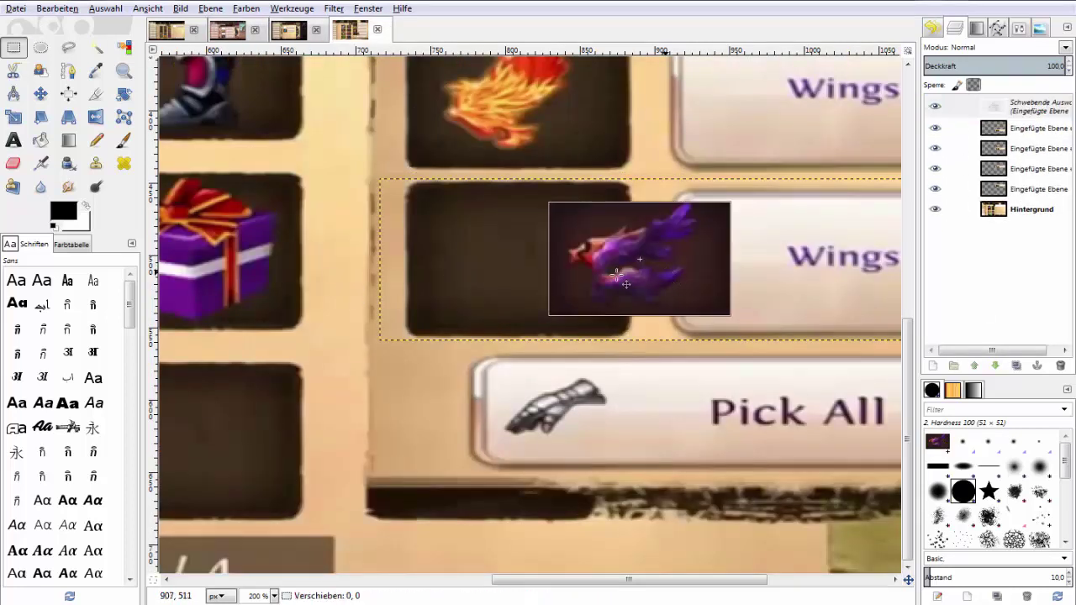
left_click_drag(664, 263, 535, 265)
- Scale the purple icon to 142×99 so it fills the dark slot
key("shift+t")
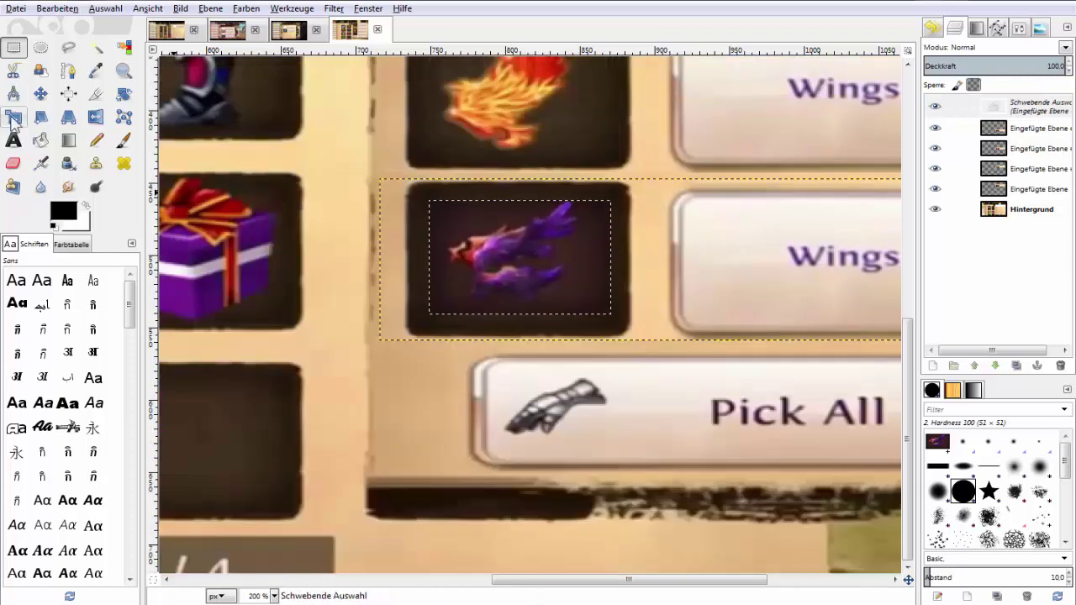
left_click_drag(611, 261, 623, 259)
left_click_drag(456, 260, 413, 260)
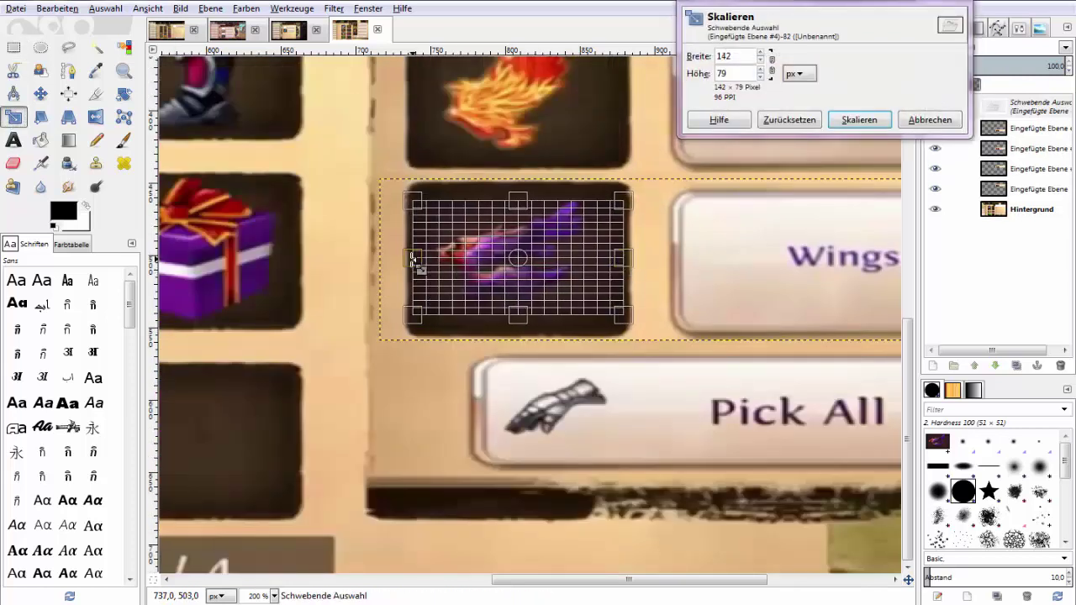
left_click_drag(525, 200, 516, 195)
left_click_drag(511, 317, 513, 333)
left_click(859, 119)
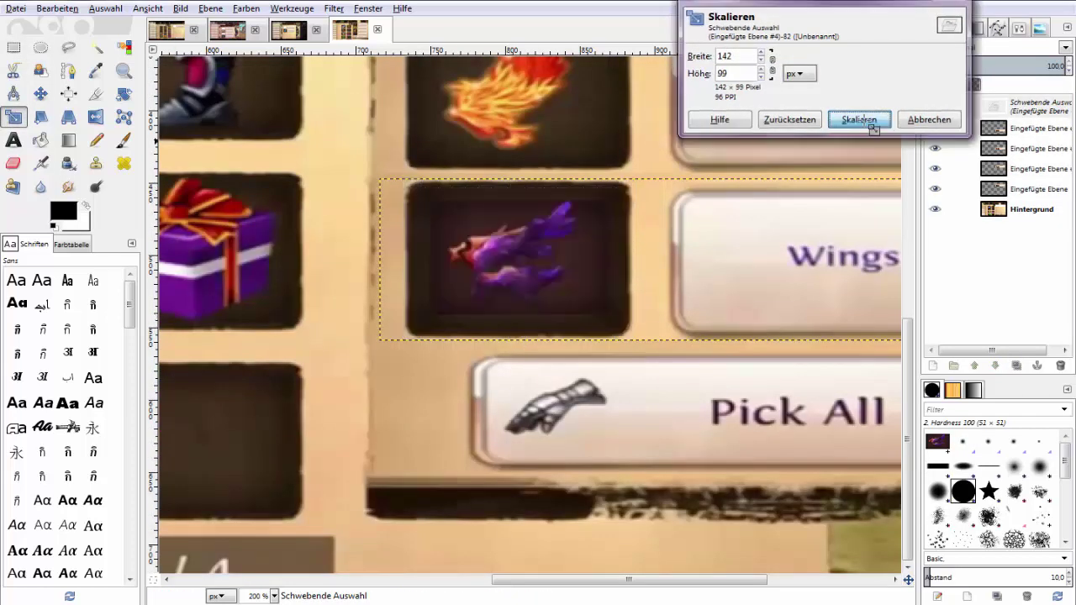
left_click(273, 596)
- Scale the pasted Asylum of Gunnar-Thyne label to 294×87 so it fills the fourth row's button
left_click(263, 528)
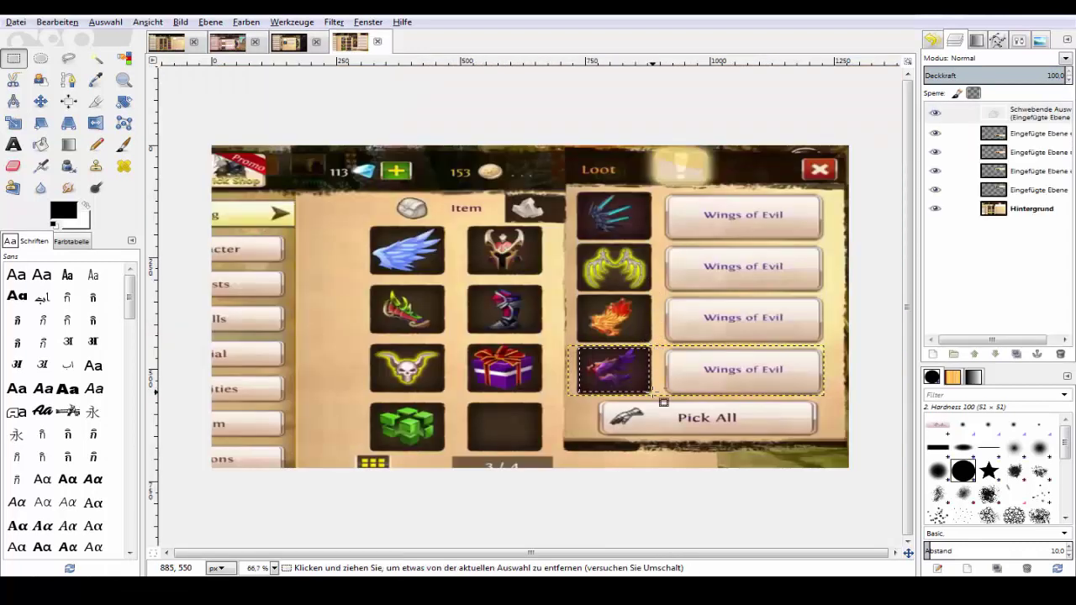
key("2")
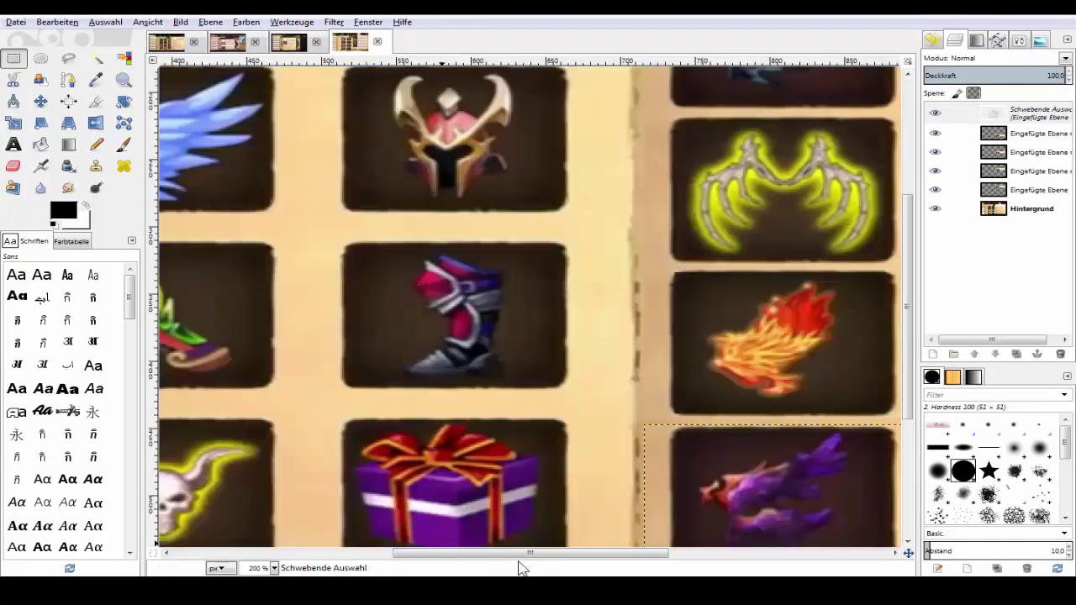
left_click_drag(519, 552, 721, 548)
scroll(721, 538, "down", 5)
left_click(602, 256)
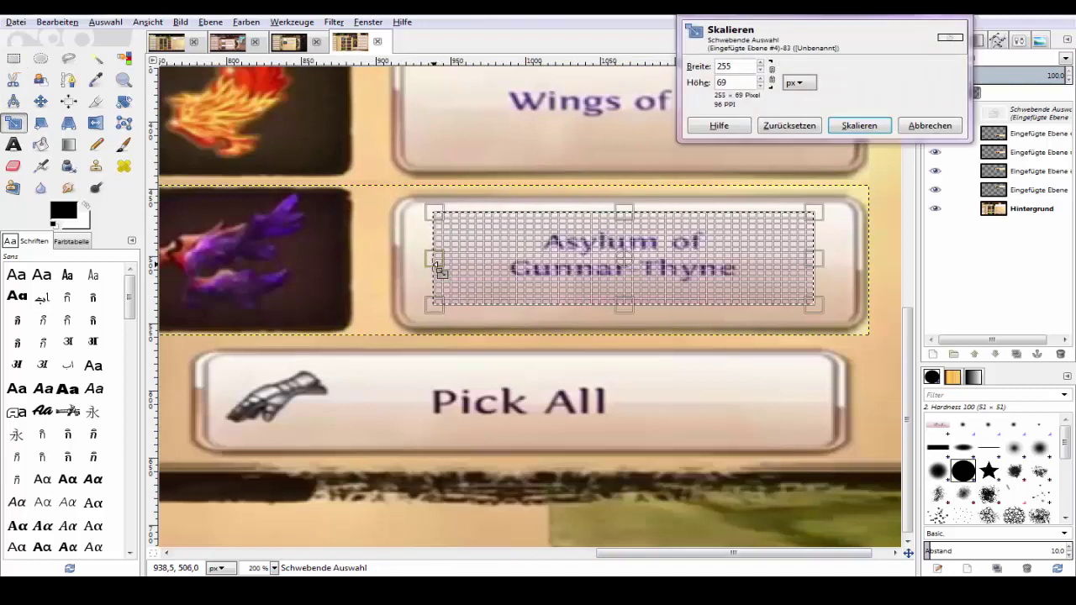
left_click_drag(437, 271, 413, 272)
left_click_drag(812, 267, 846, 266)
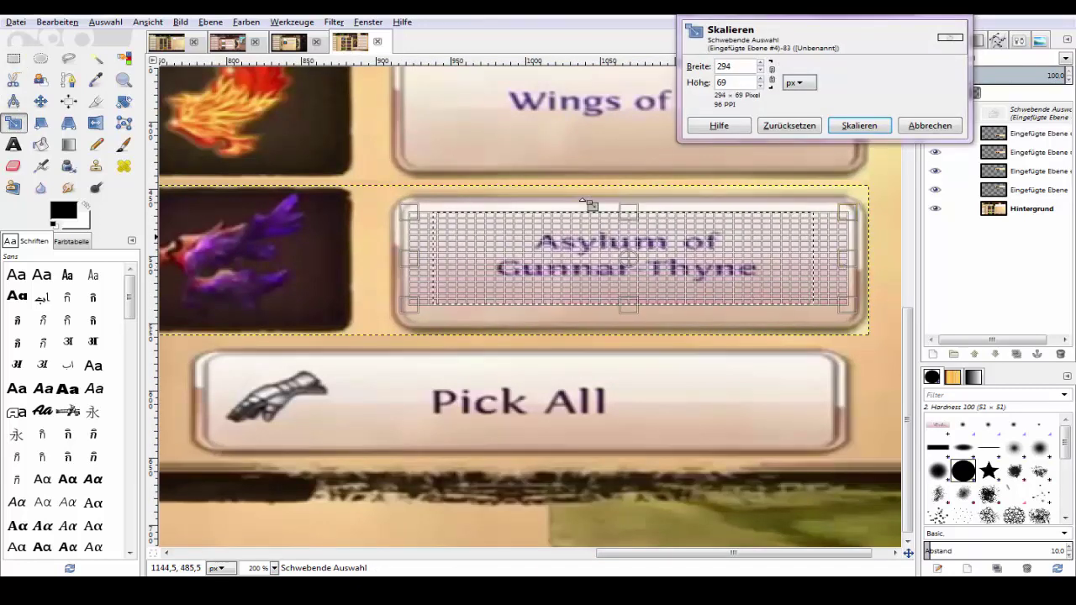
left_click_drag(626, 305, 632, 324)
left_click(524, 306)
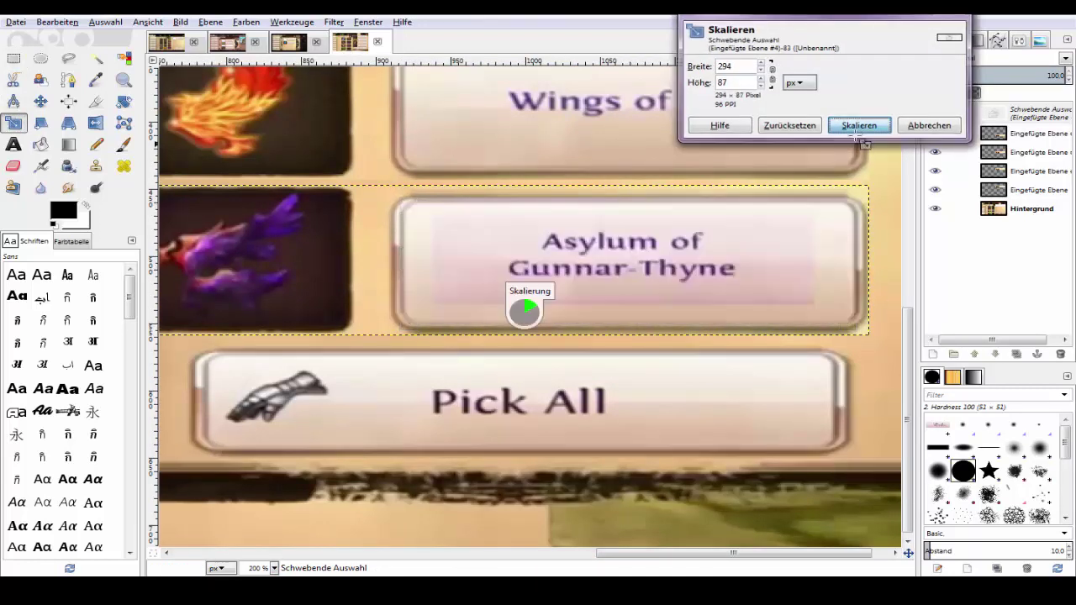
scroll(619, 392, "up", 3)
scroll(619, 391, "up", 3)
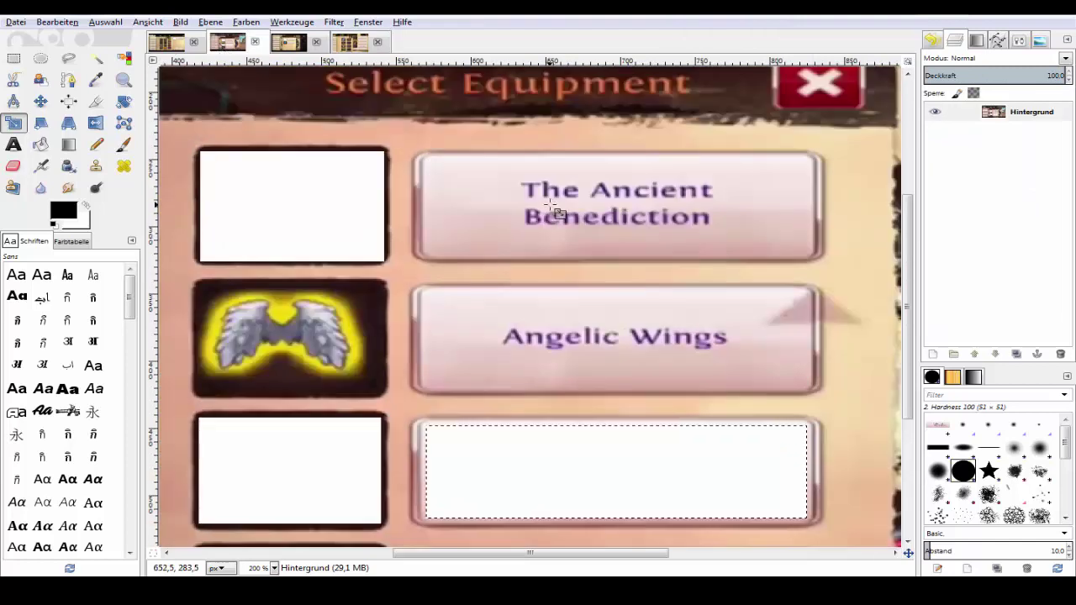
- Cut The Ancient Benediction name button into the loot screenshot, anchoring the earlier pasted piece
left_click(559, 231)
key("Escape")
left_click(19, 61)
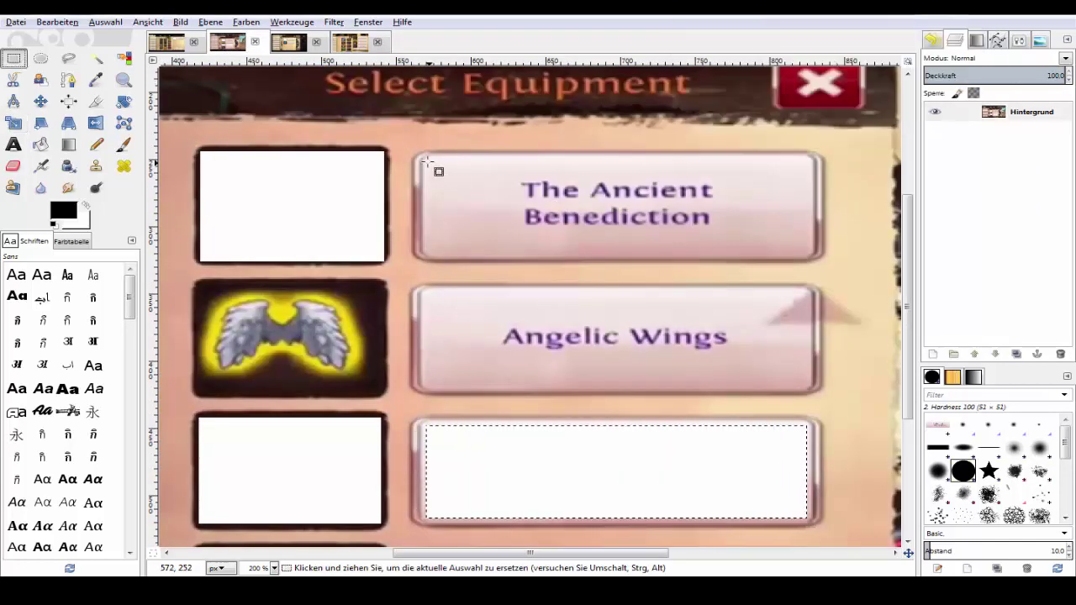
left_click_drag(425, 160, 810, 253)
key("ctrl+x")
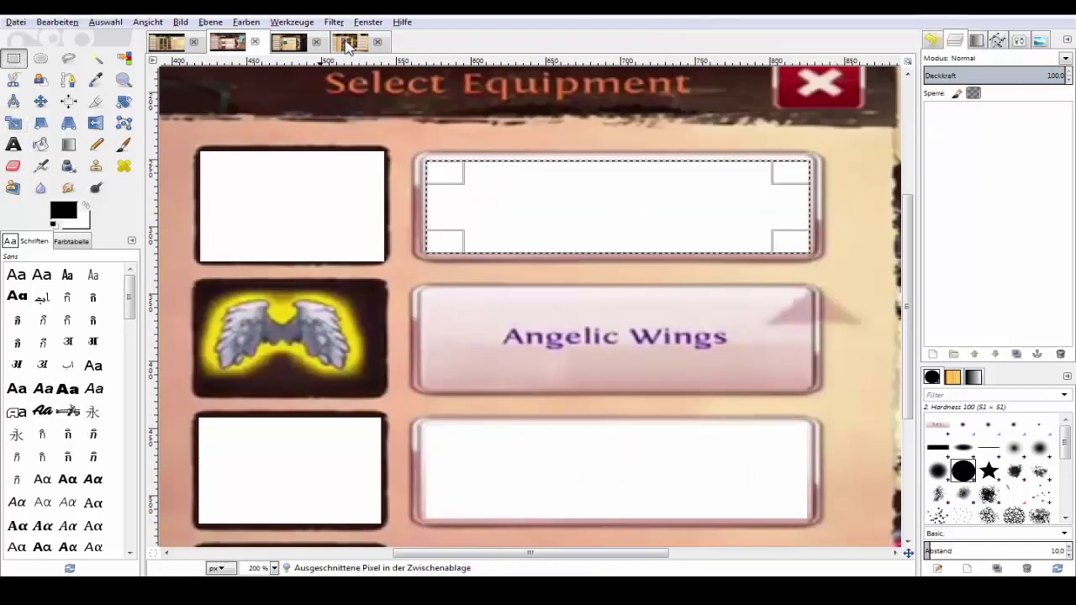
left_click(349, 42)
key("ctrl+v")
scroll(468, 343, "down", 3)
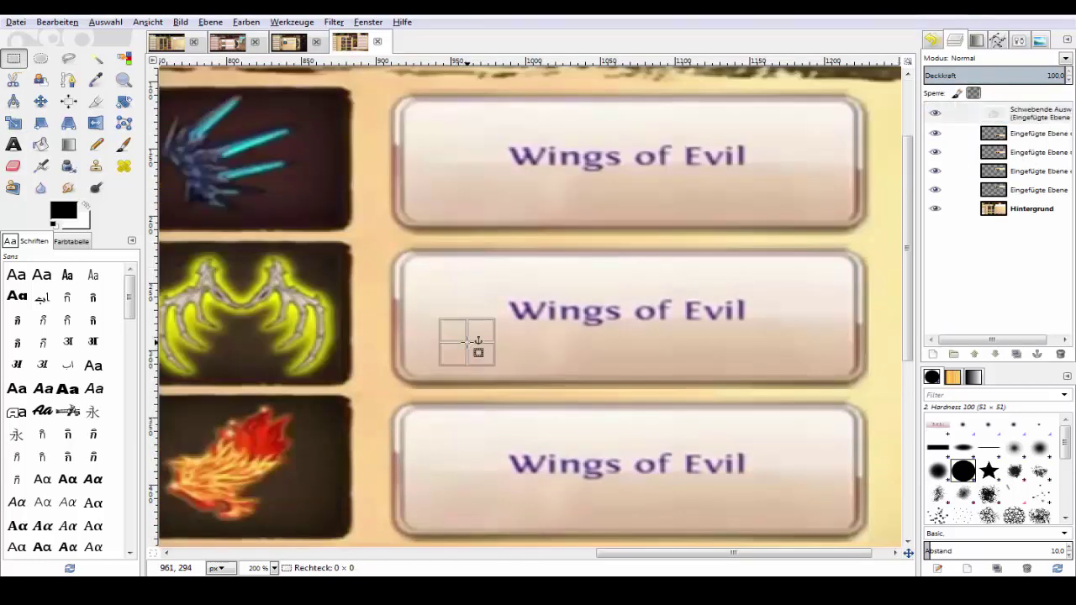
left_click(468, 343)
left_click(1027, 170)
- Place The Ancient Benediction label over the top Loot button and scale it to 294×70
key("ctrl+v")
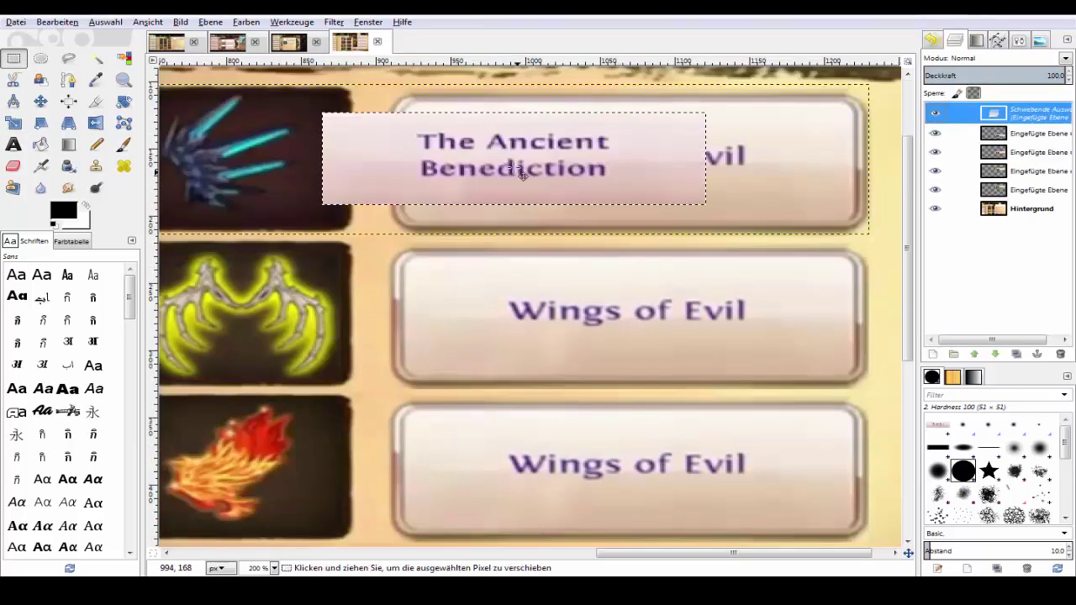
left_click_drag(619, 184, 737, 190)
left_click_drag(588, 164, 858, 164)
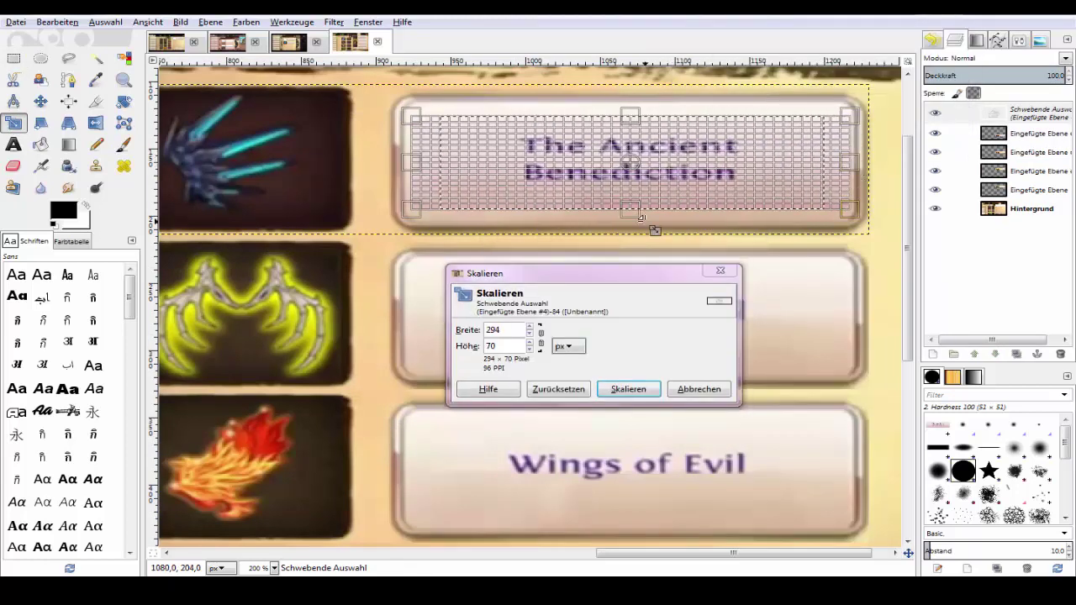
left_click_drag(627, 212, 635, 227)
left_click_drag(631, 113, 631, 102)
left_click(629, 389)
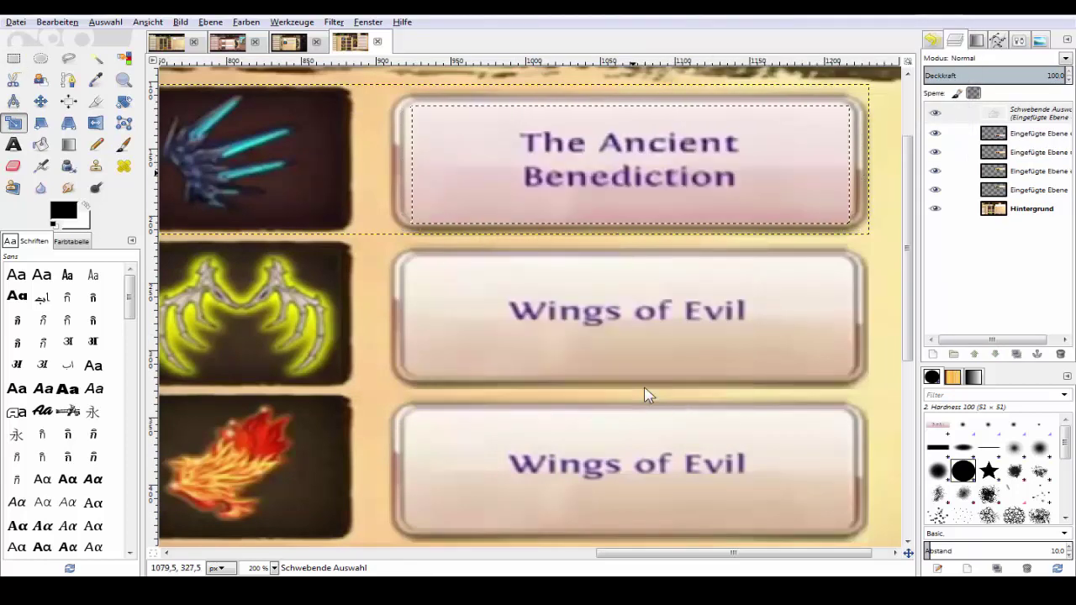
scroll(673, 471, "down", 3)
scroll(744, 338, "left", 2)
- Cut the Bone Wing name button from its screenshot and paste it into the loot image
left_click(168, 44)
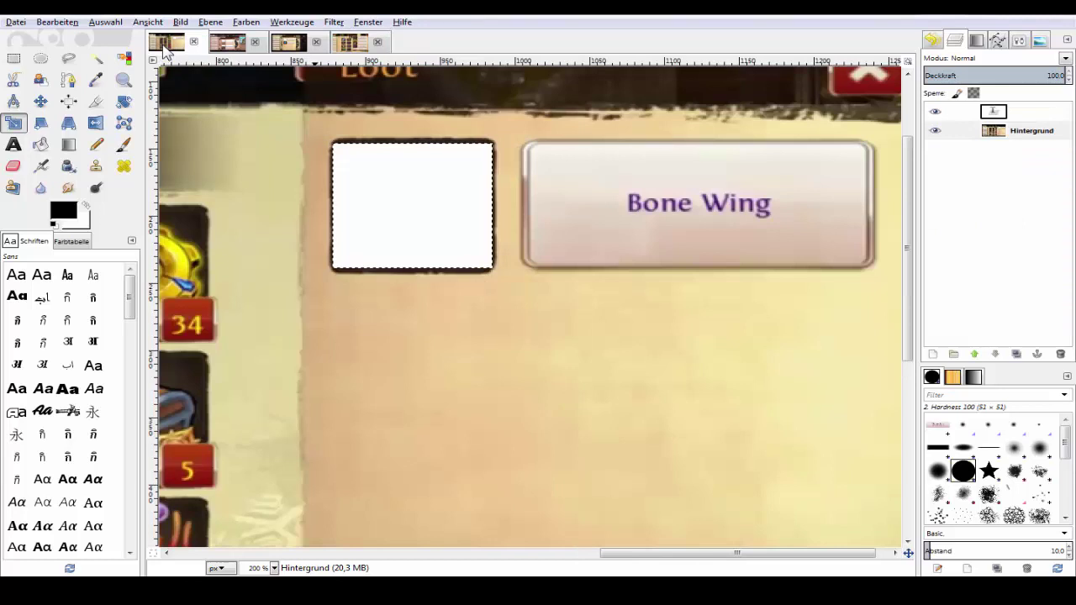
left_click(353, 42)
left_click(166, 46)
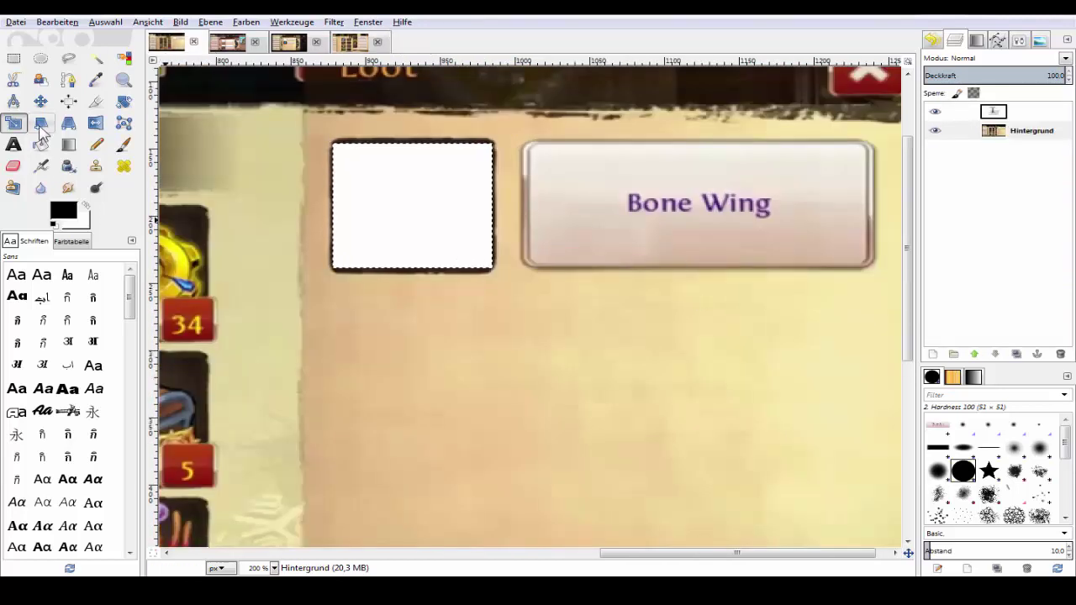
key("r")
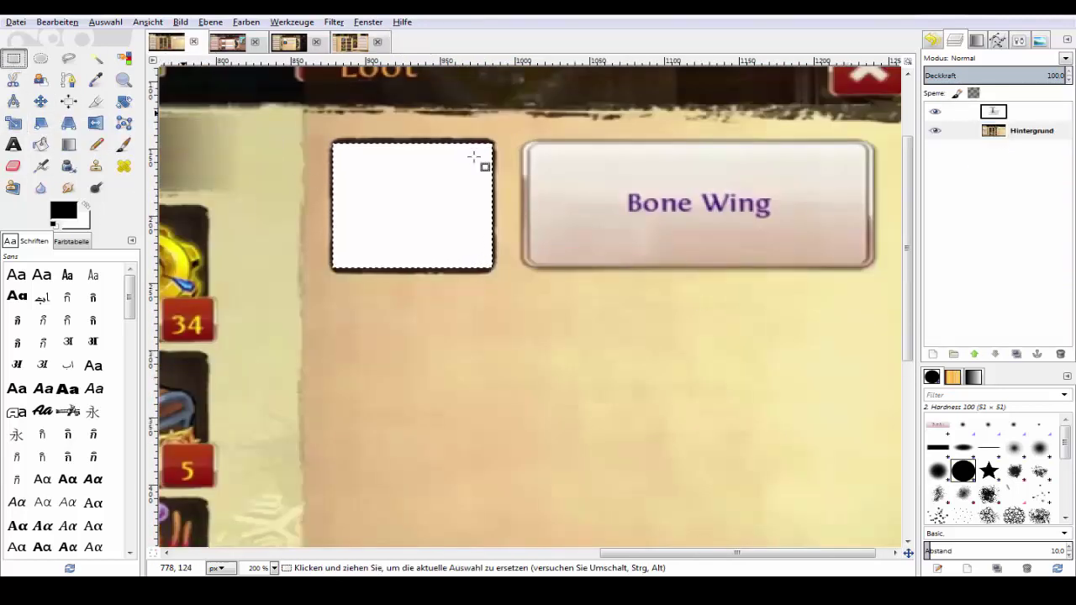
left_click_drag(533, 149, 853, 245)
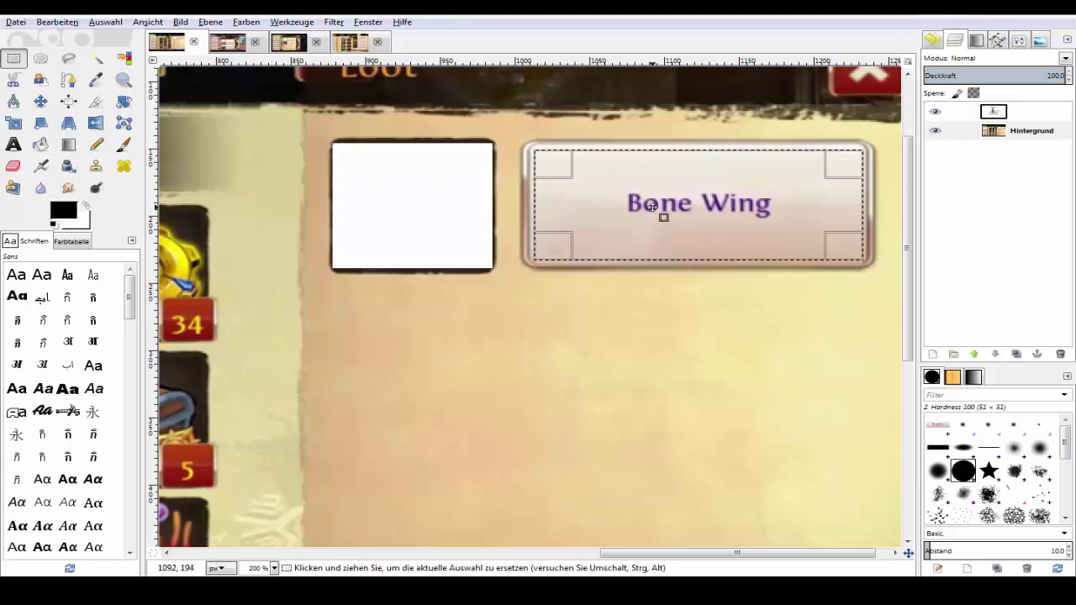
key("ctrl+x")
left_click(351, 42)
key("ctrl+v")
key("ctrl+h")
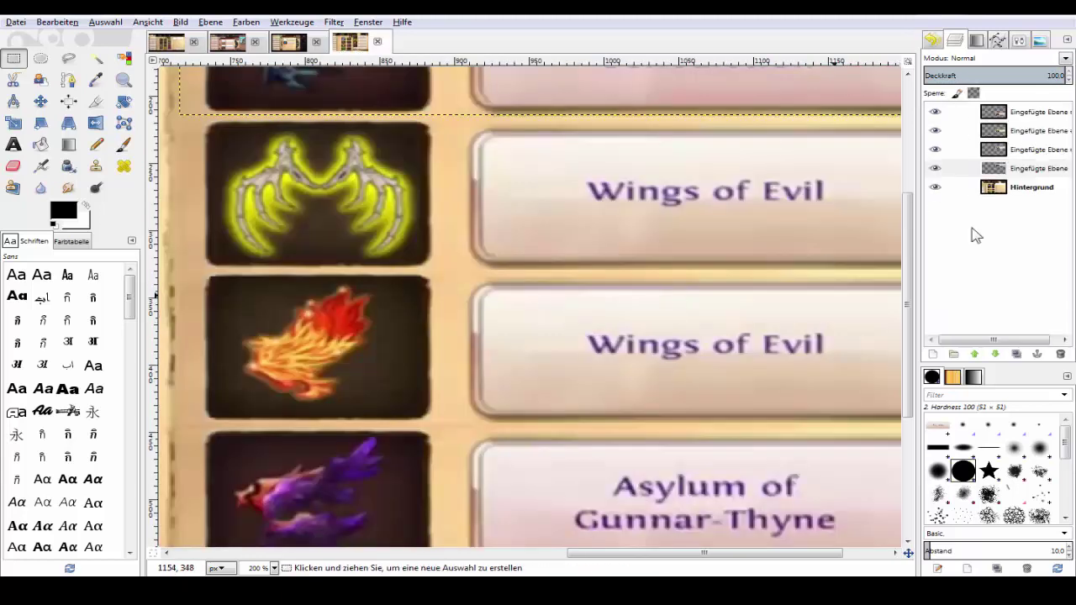
- Position the Bone Wing label over the second row's name button and scale it to fit
left_click(1029, 170)
left_click(1027, 168)
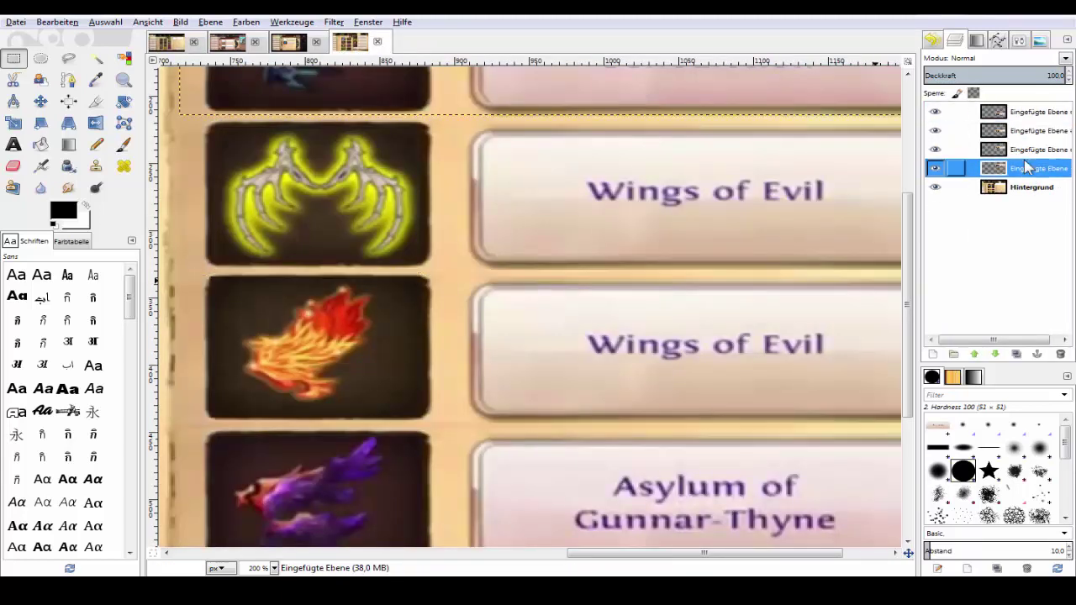
key("ctrl+v")
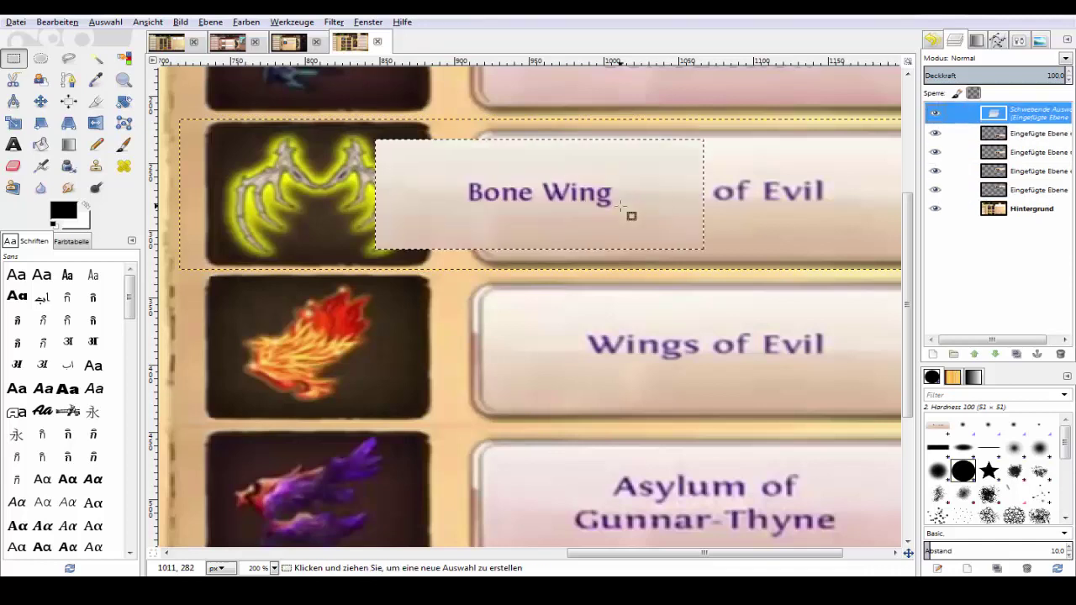
left_click_drag(630, 214, 740, 220)
scroll(589, 219, "right", 3)
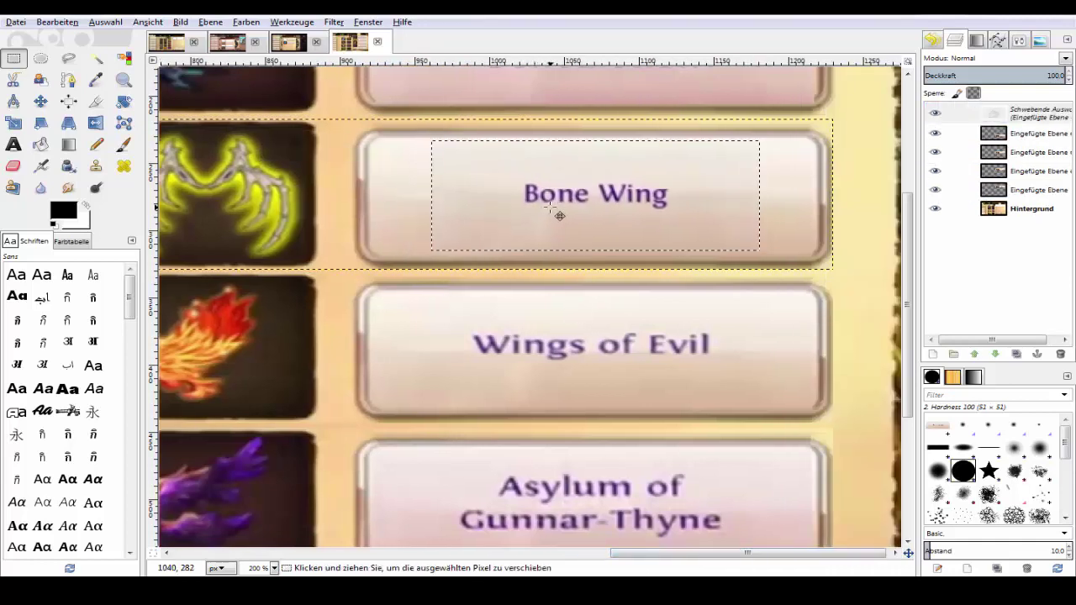
left_click_drag(630, 242, 824, 215)
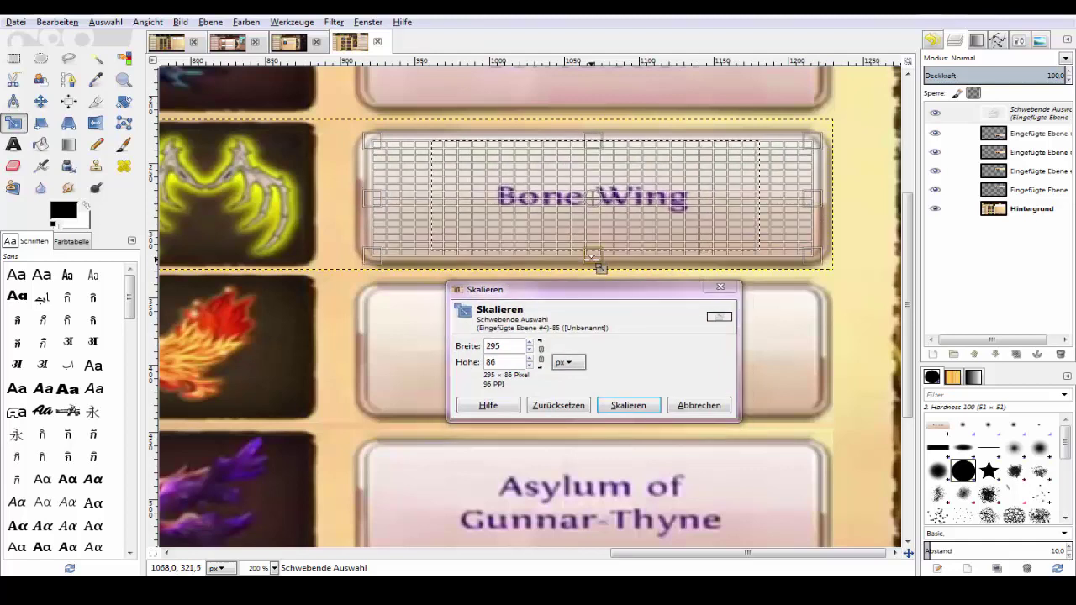
left_click(628, 389)
scroll(620, 351, "up", 3)
scroll(619, 350, "down", 3)
- Cut the Fervent Wings label and paste it over the third Loot row's name button
left_click(291, 47)
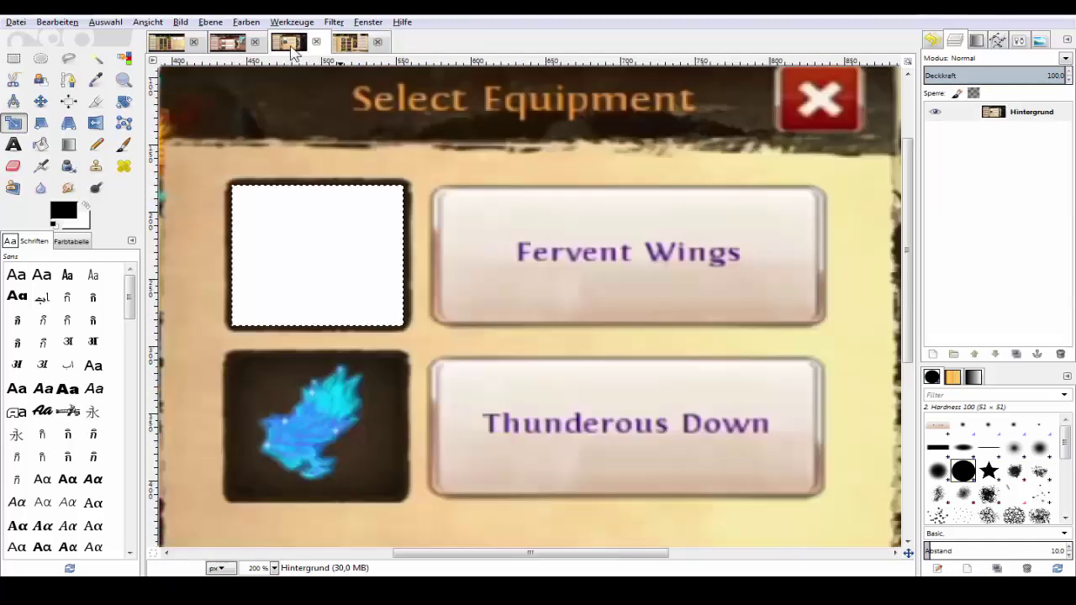
left_click(14, 58)
left_click_drag(446, 196, 813, 320)
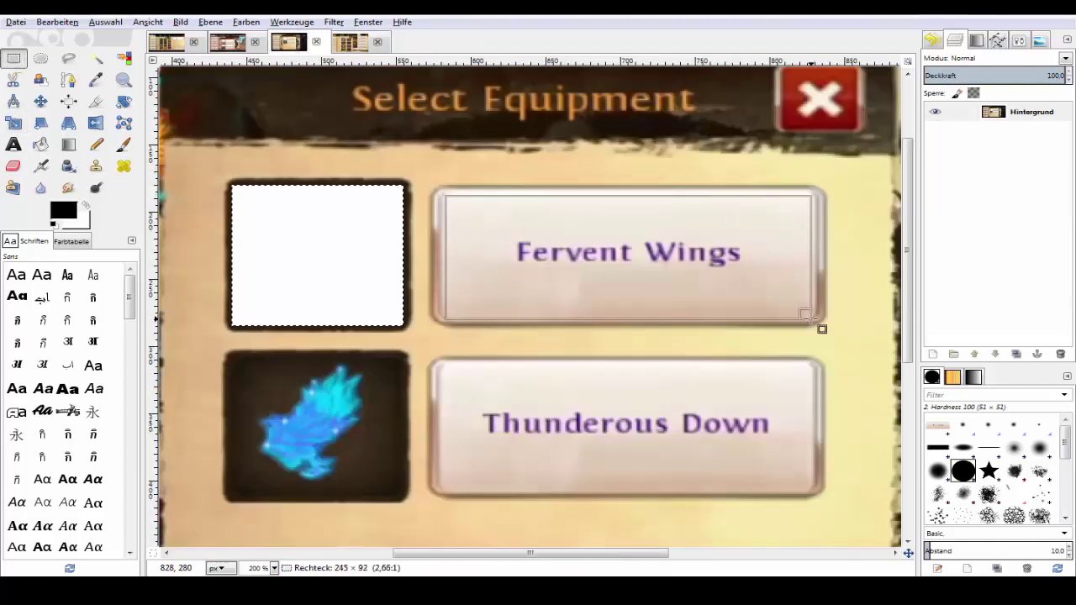
key("ctrl+x")
key("alt+4")
key("ctrl+v")
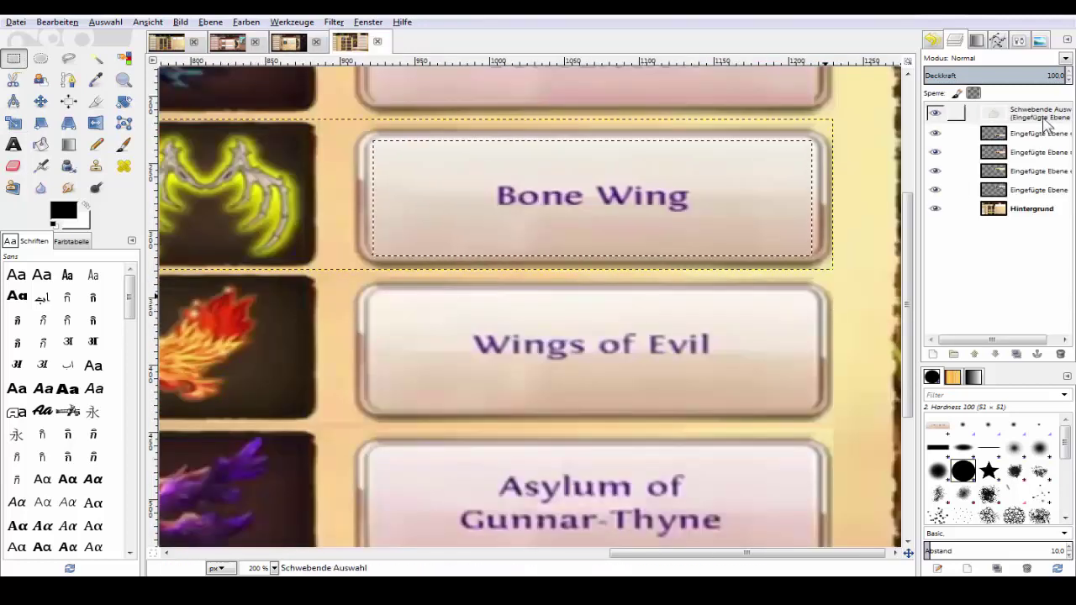
left_click_drag(489, 366, 602, 378)
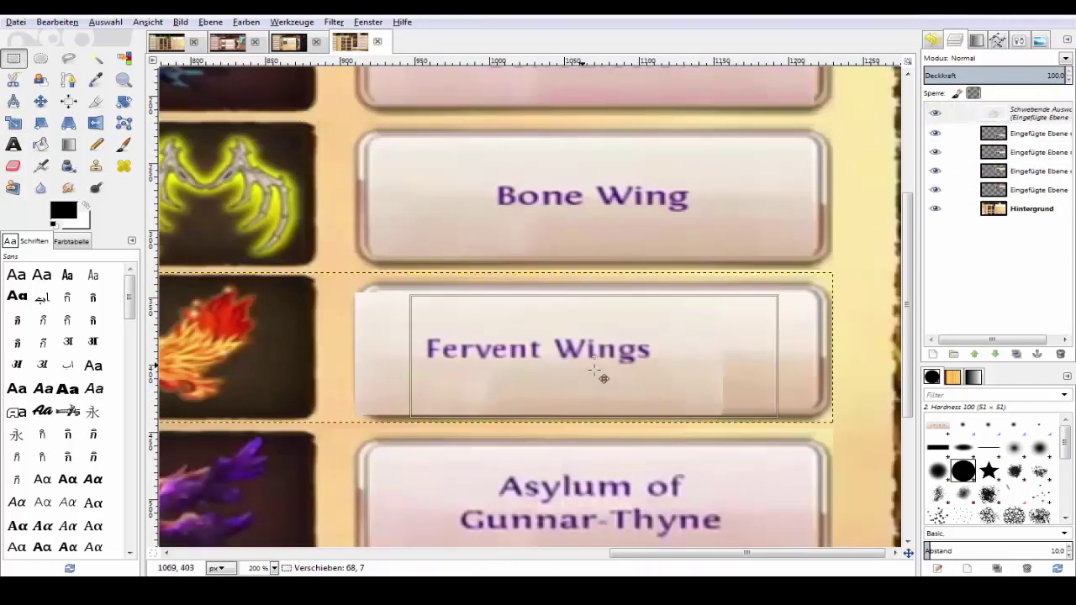
- Stretch the Fervent Wings label to 296×88 to fill the third row's button
key("shift+s")
left_click(597, 338)
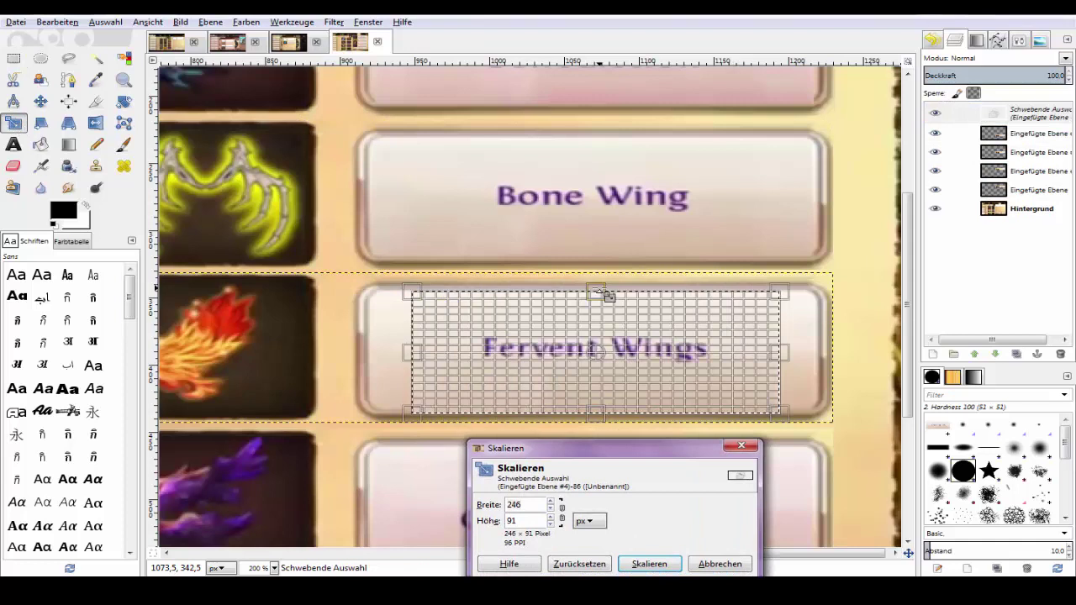
left_click_drag(597, 293, 597, 306)
left_click_drag(782, 358, 814, 357)
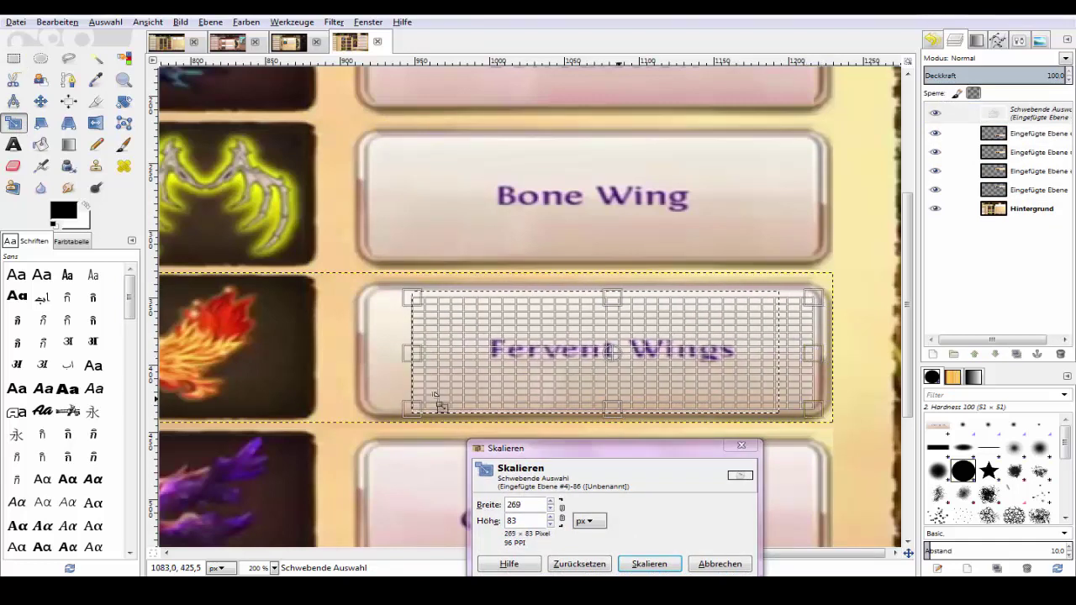
left_click_drag(396, 354, 366, 354)
left_click_drag(595, 300, 595, 290)
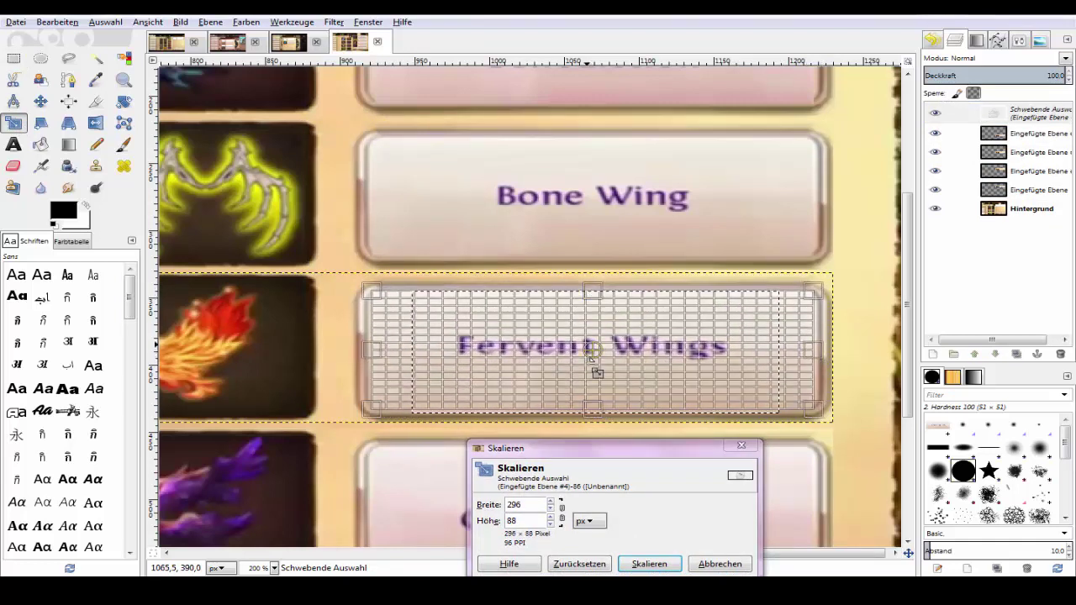
left_click_drag(593, 409, 599, 412)
left_click(649, 565)
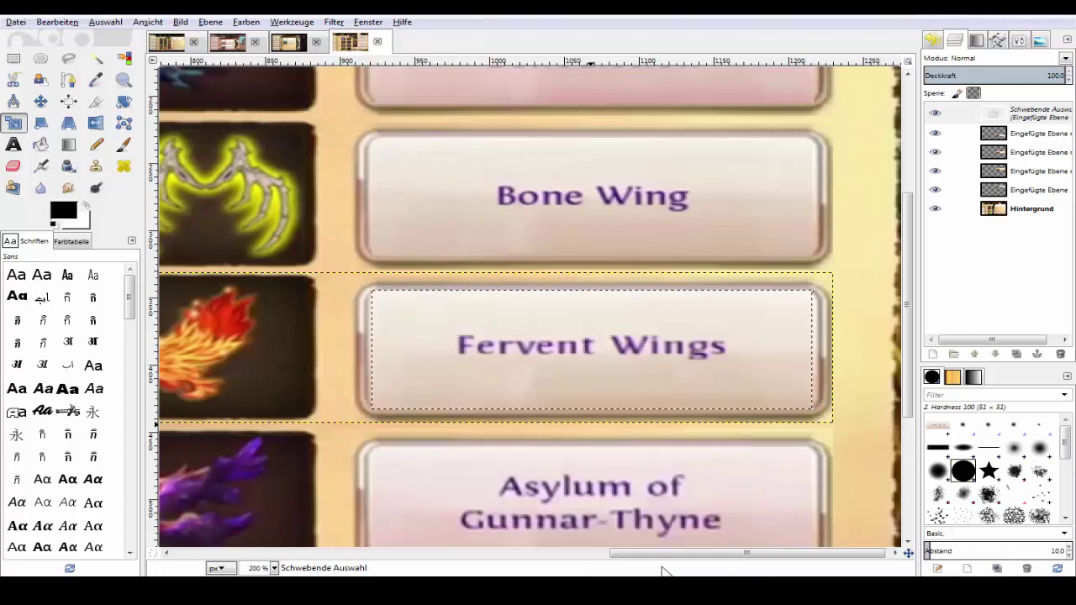
left_click(274, 569)
left_click(263, 528)
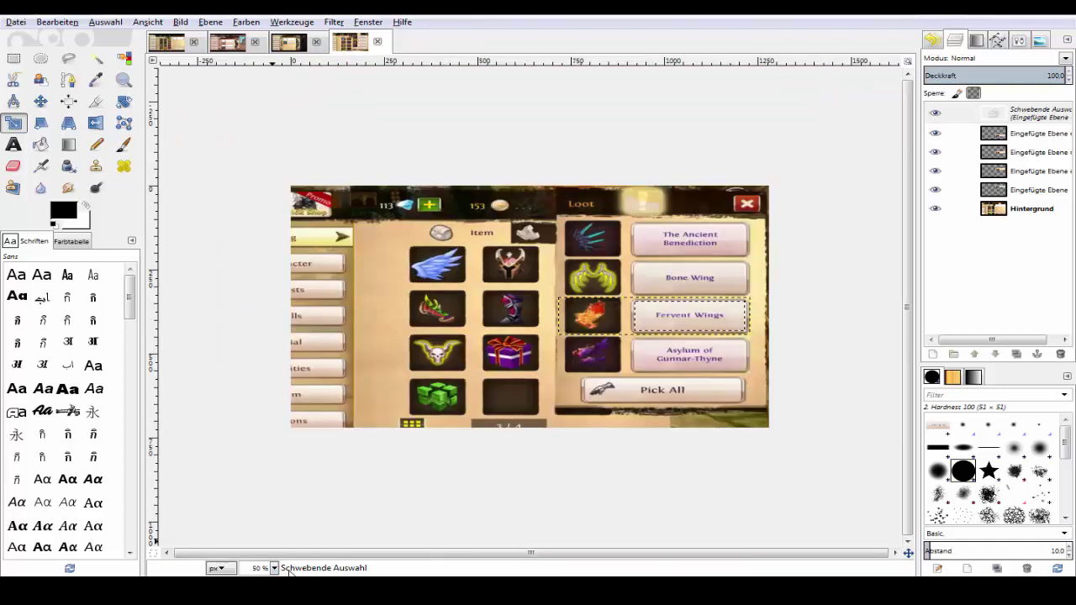
- At 66.7% zoom, slightly rescale the Fervent Wings label to fit the button and anchor it
left_click(274, 569)
left_click(260, 508)
left_click(725, 329)
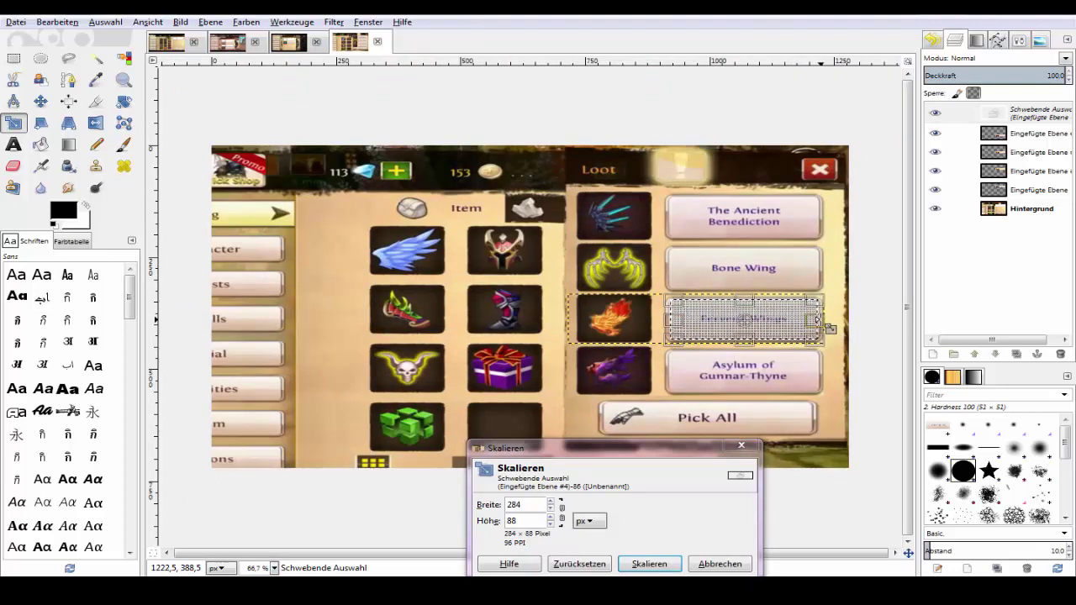
left_click_drag(828, 328, 814, 335)
left_click(649, 563)
key("m")
left_click(808, 462)
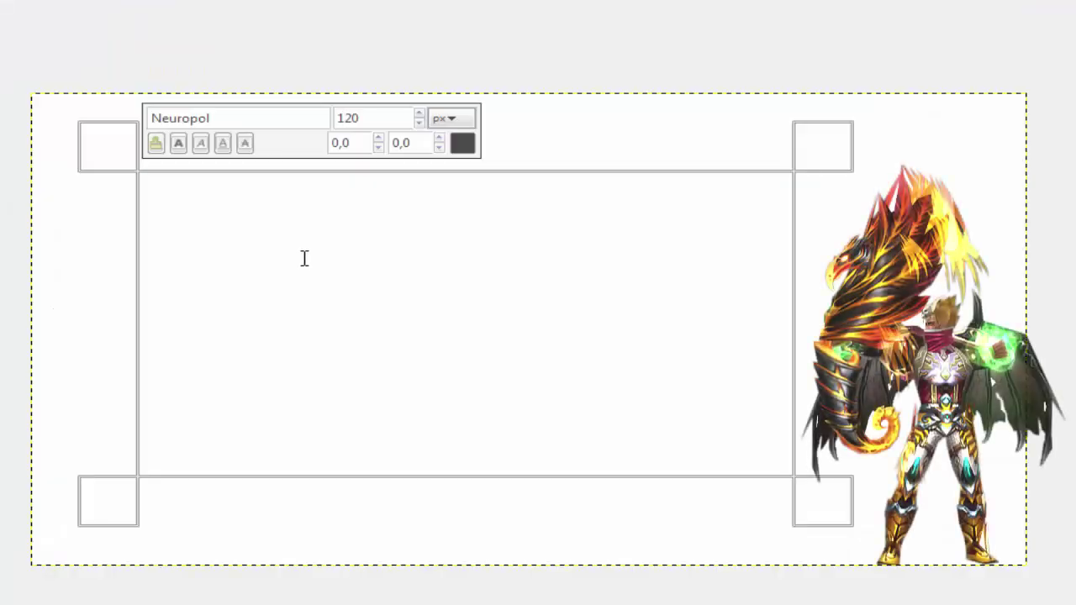
- Type 'Thanks for watching' in 120 px Neuropol beside the winged warrior
type("Thanks ")
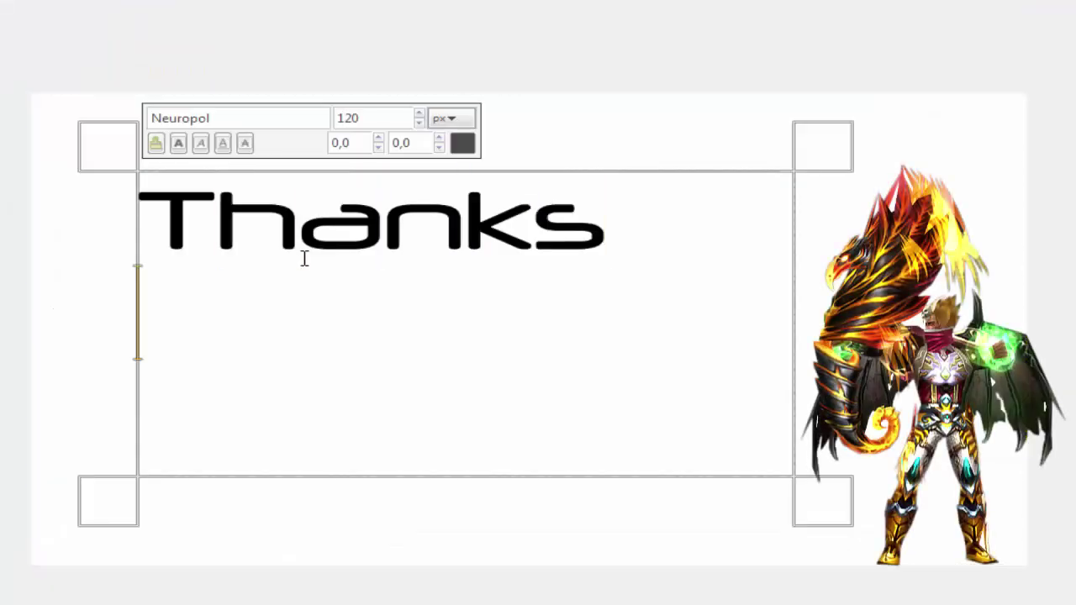
type("for ")
type("w")
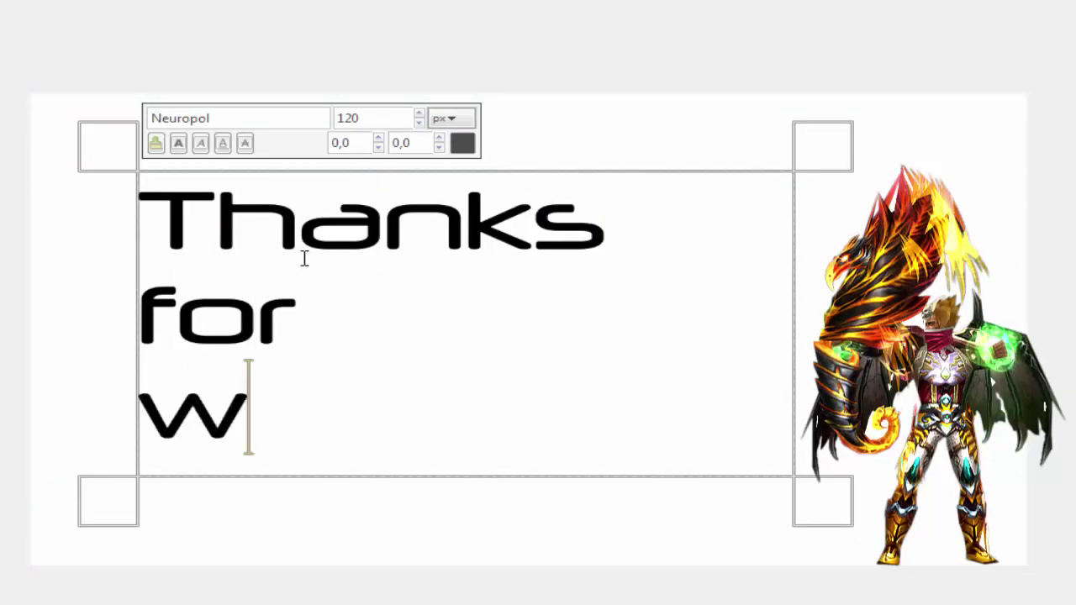
type("atching")
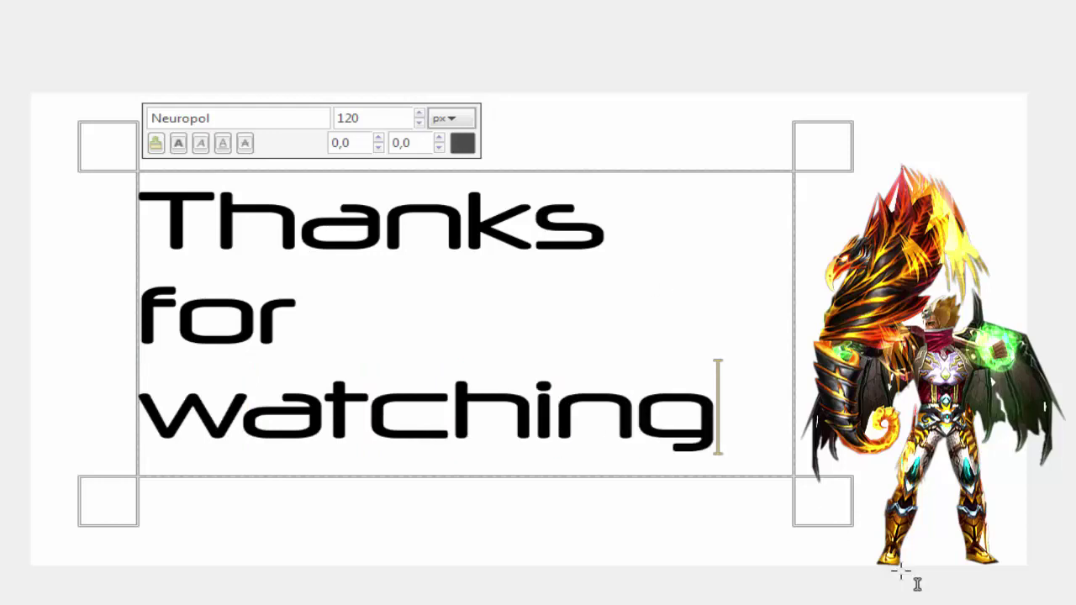